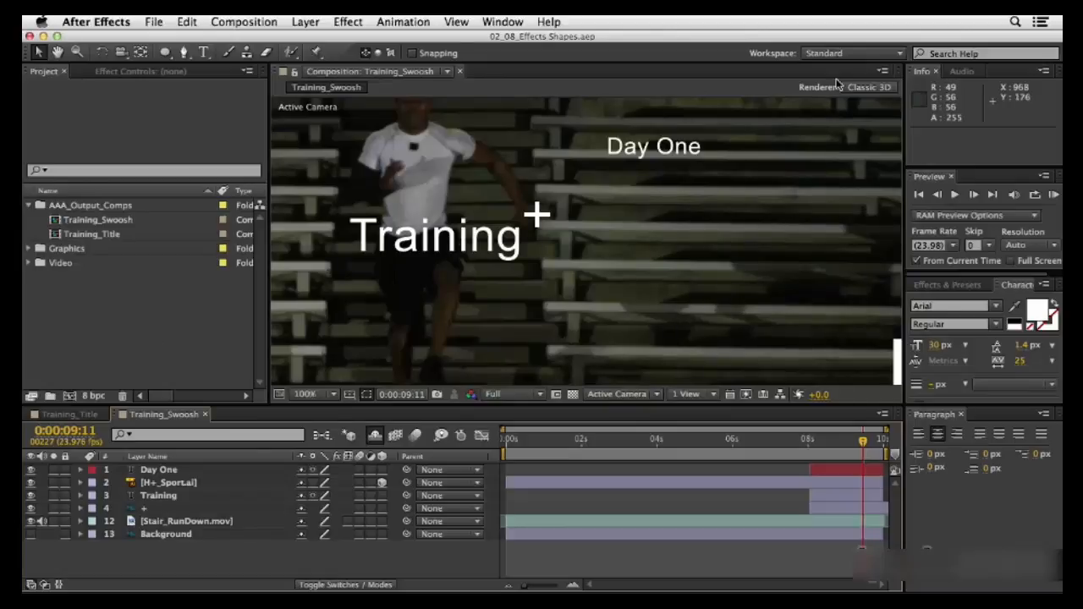
Step: Reset the Standard workspace to its original layout
left_click(855, 54)
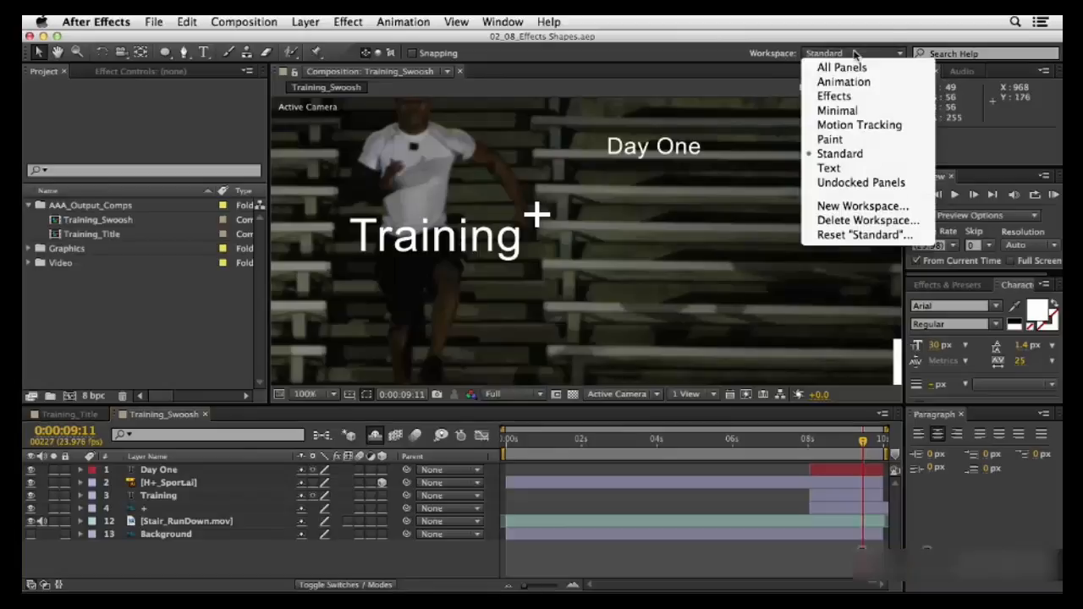
left_click(861, 235)
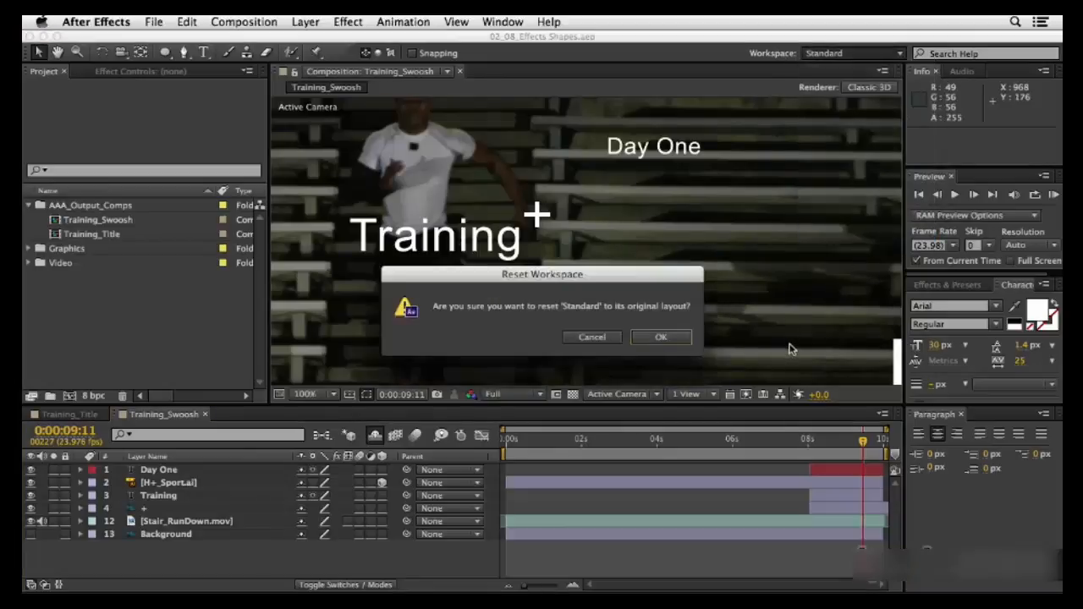
left_click(649, 339)
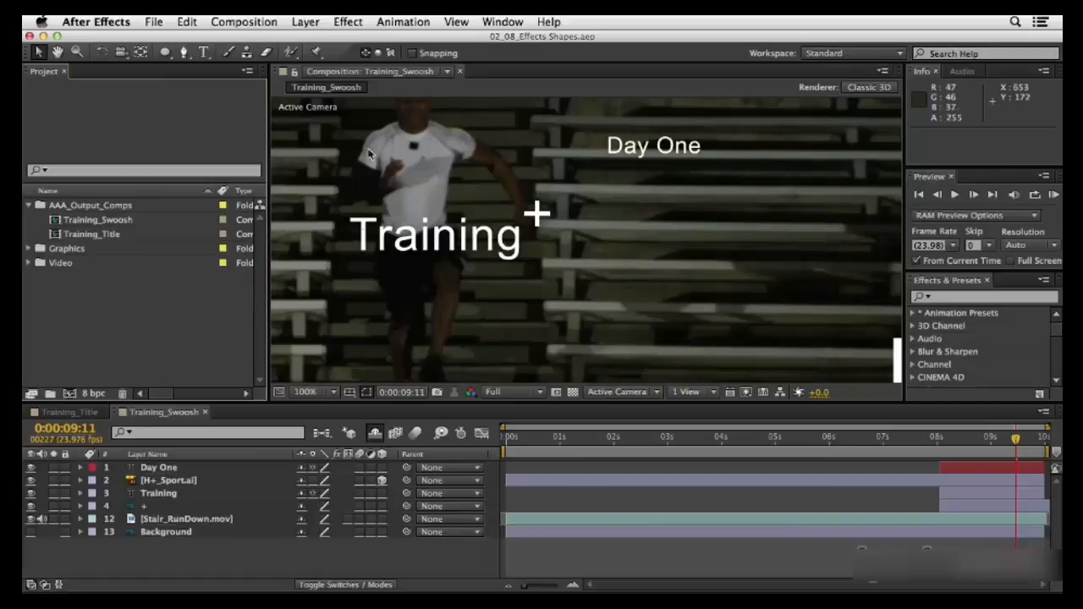
Step: Fit the Training_Swoosh view within a slightly taller composition panel and set its resolution to Auto
left_click(766, 258)
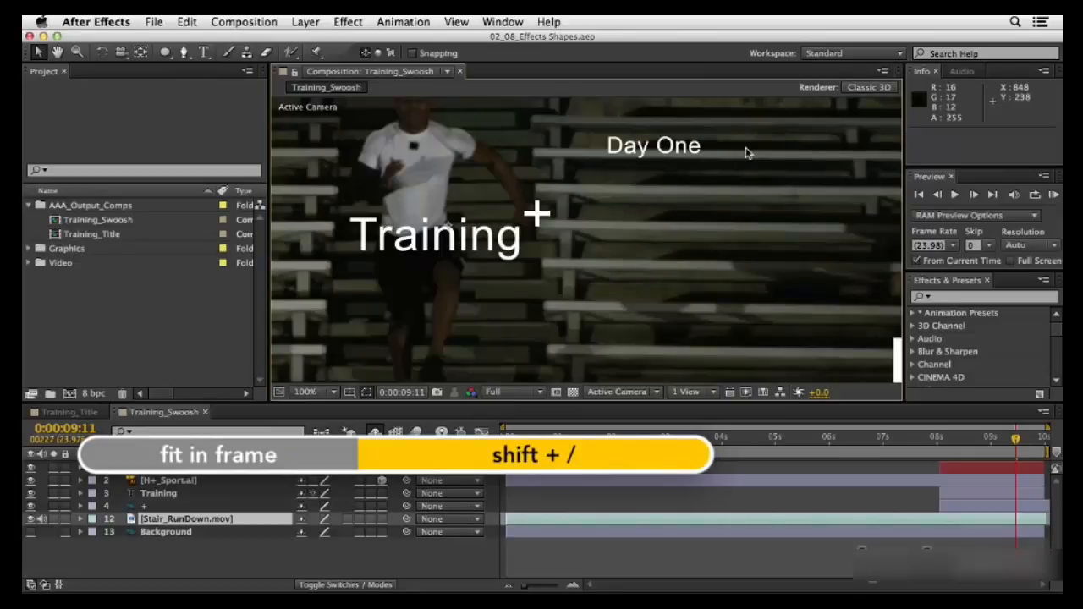
key("shift+slash")
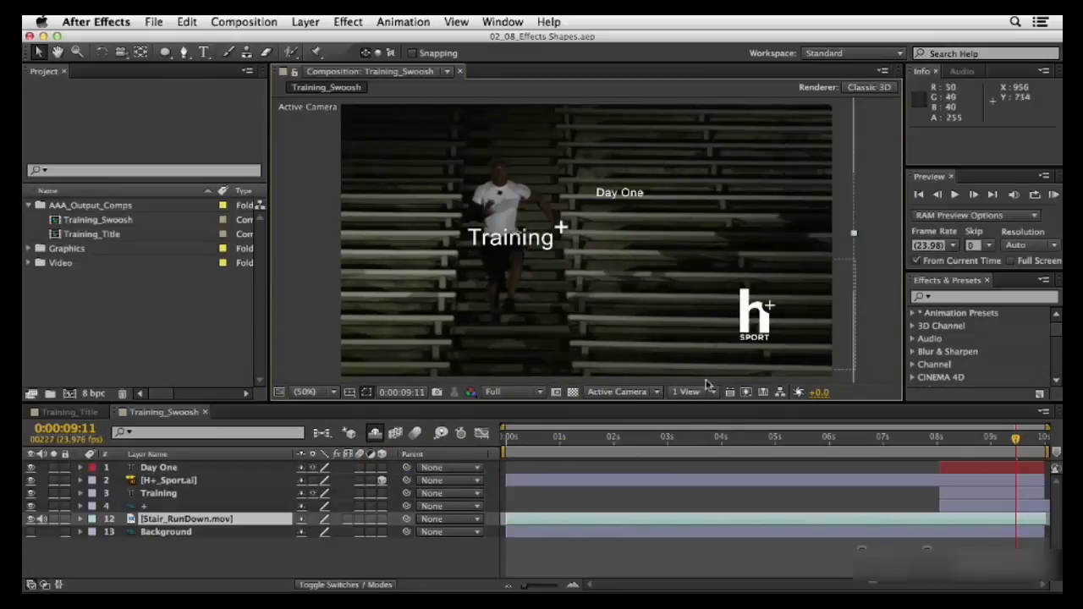
mouse_move(701, 404)
left_mouse_down()
mouse_move(702, 348)
mouse_move(696, 457)
mouse_move(696, 420)
left_mouse_up()
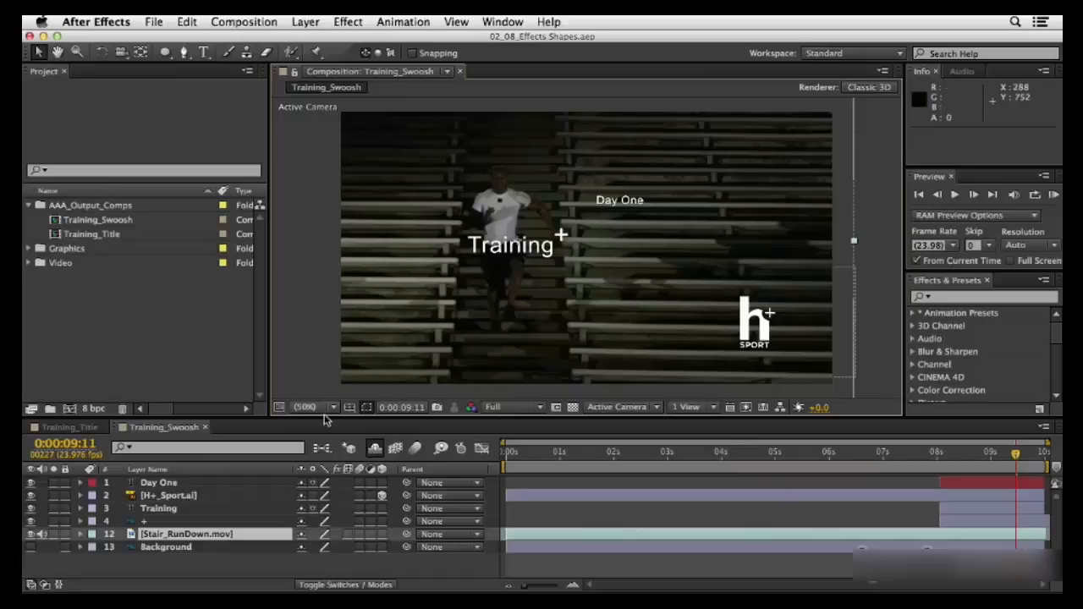
left_click(514, 410)
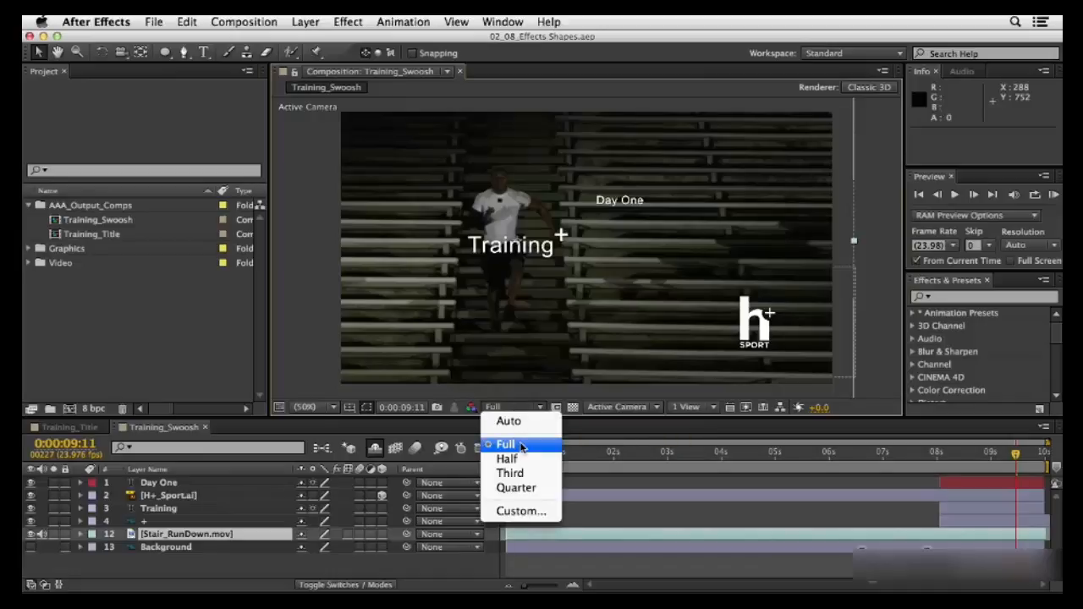
left_click(531, 421)
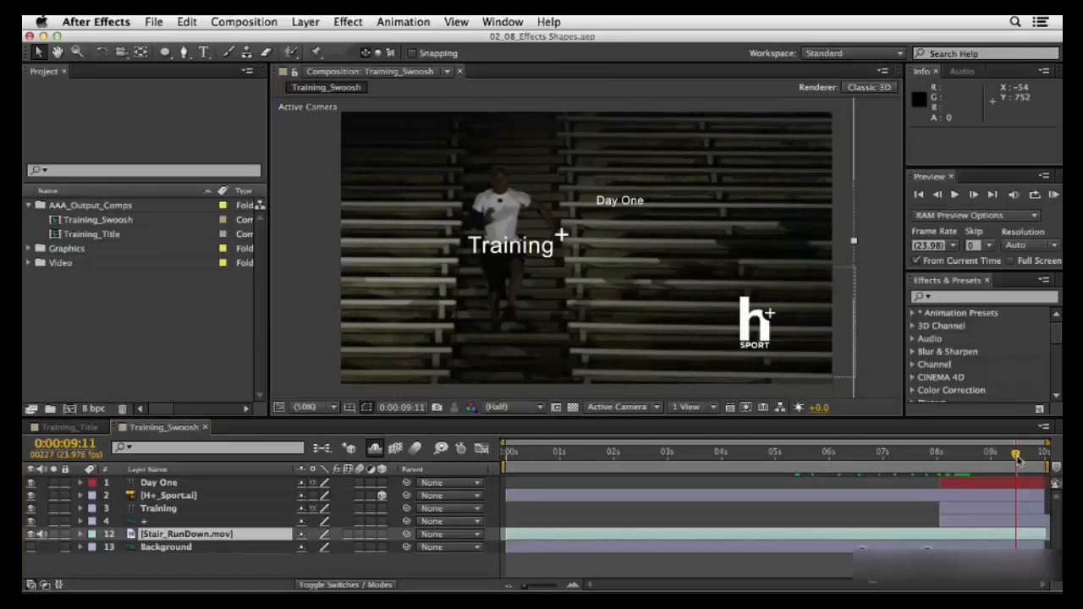
Step: Apply Fast Blur to the Stair_RunDown.mov layer and keyframe its Blurriness at 12.0 at 0:00:08:12
mouse_move(1017, 458)
left_mouse_down()
mouse_move(815, 458)
mouse_move(1000, 461)
left_mouse_up()
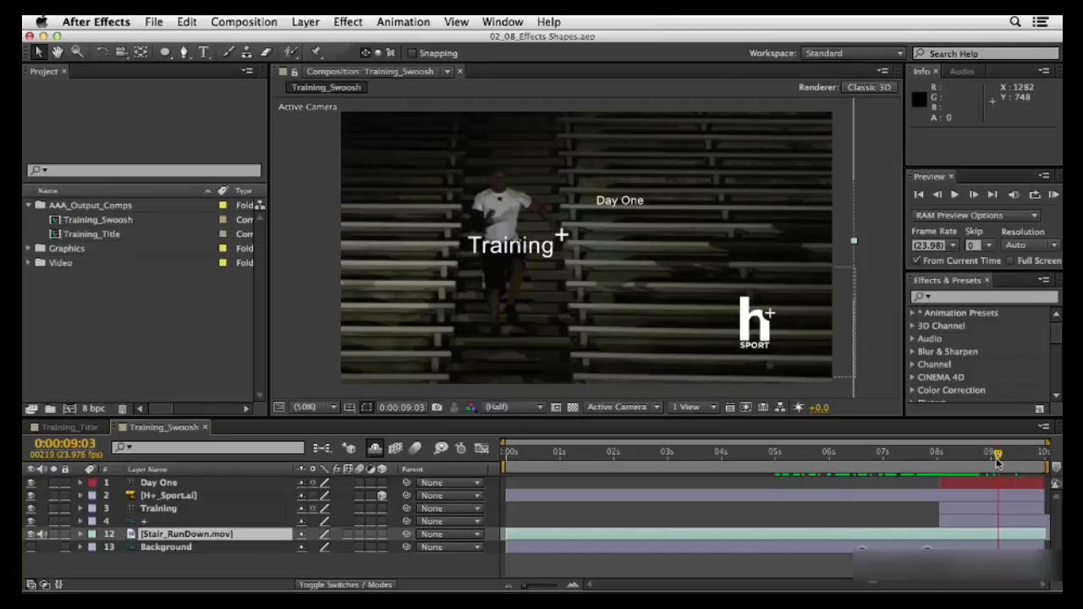
left_click_drag(998, 459, 965, 460)
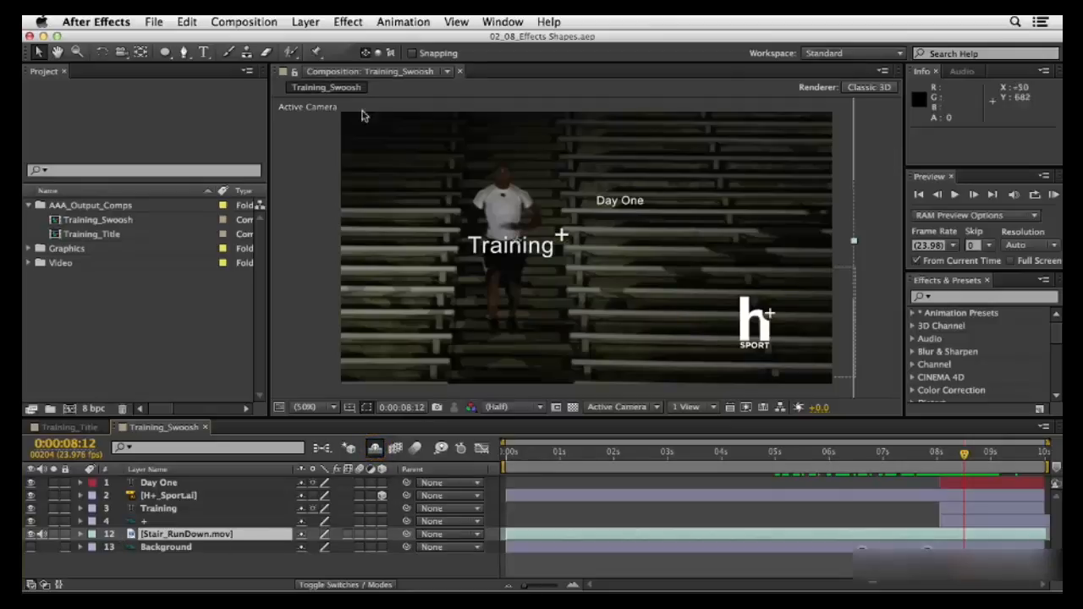
left_click(348, 23)
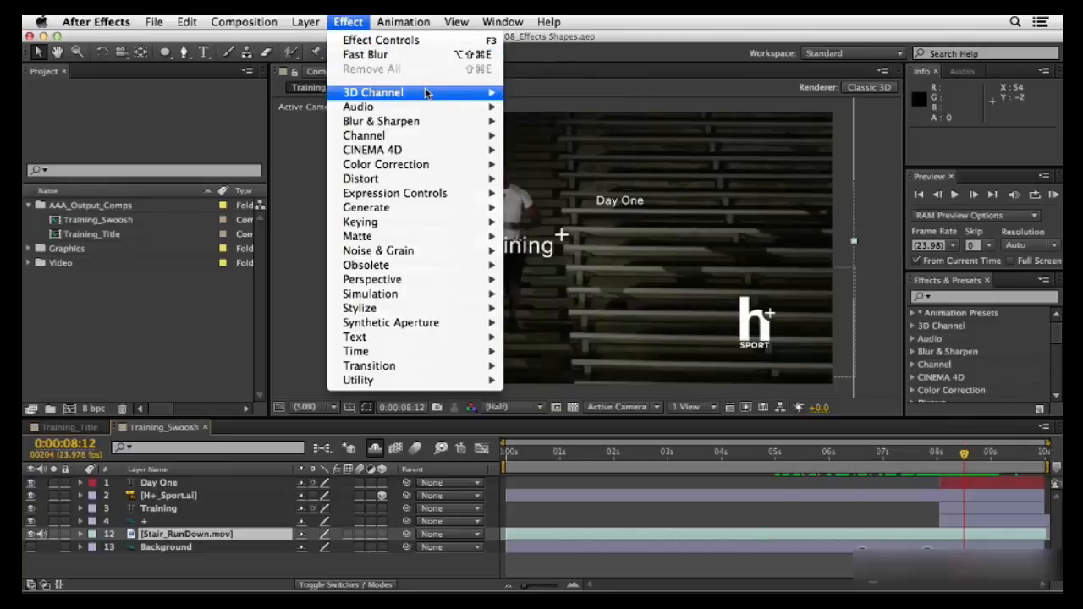
mouse_move(429, 125)
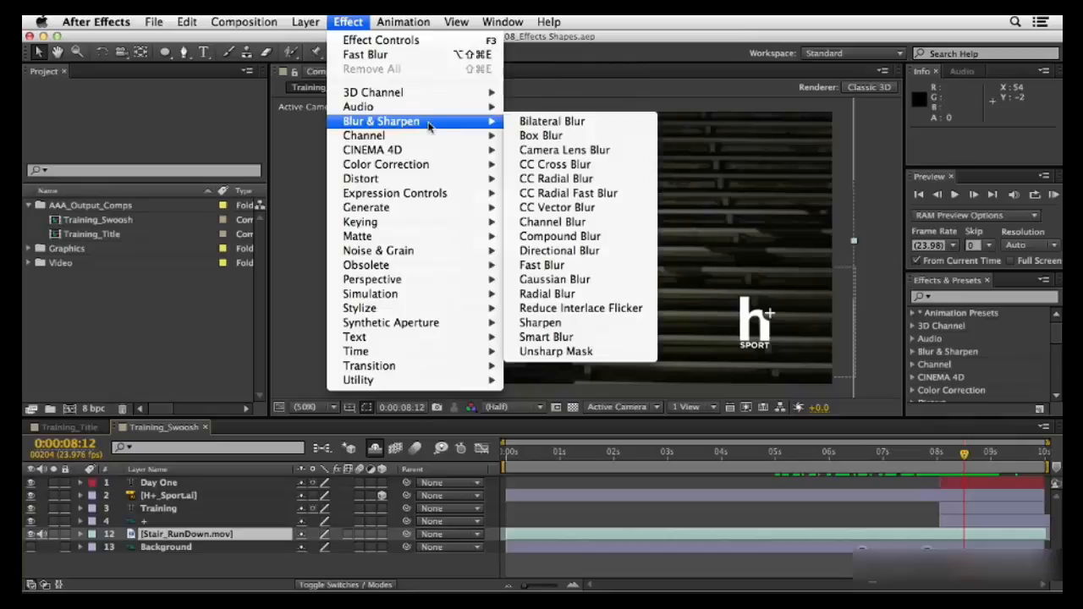
mouse_move(396, 310)
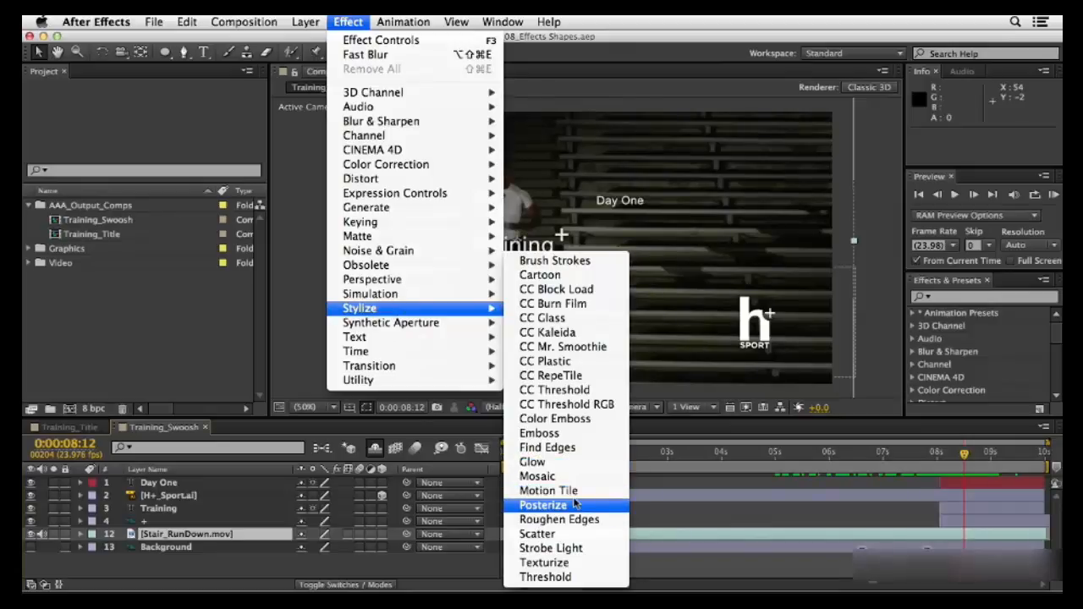
mouse_move(385, 124)
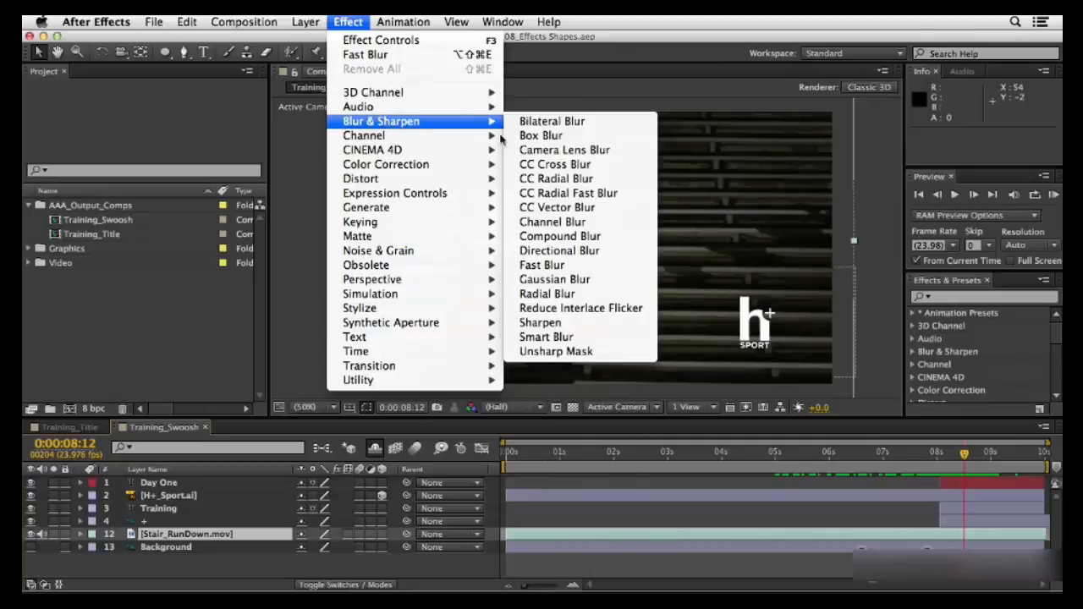
left_click(568, 268)
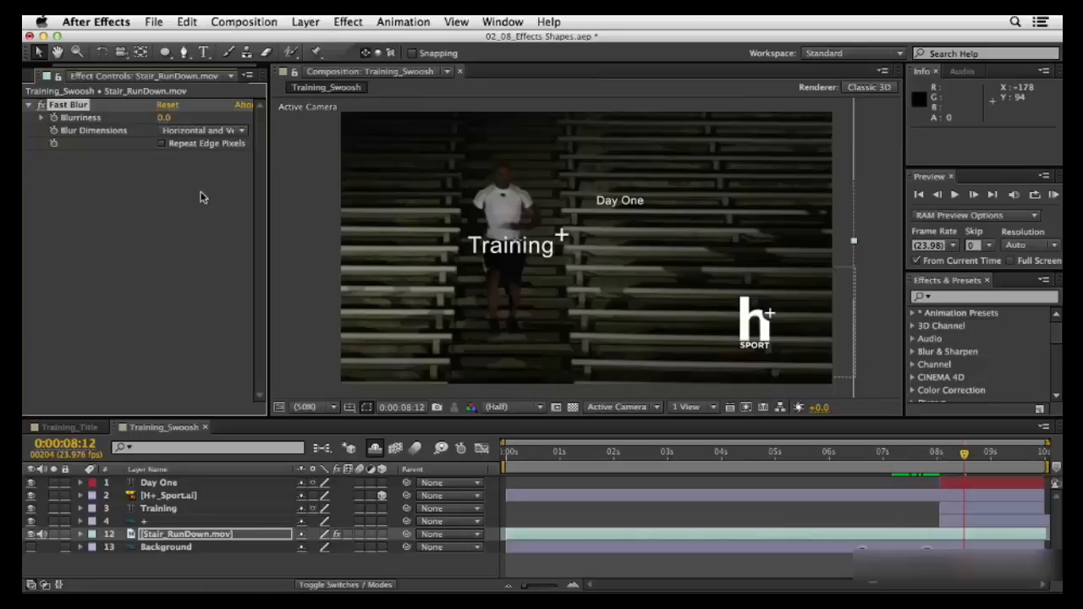
left_click_drag(164, 121, 172, 123)
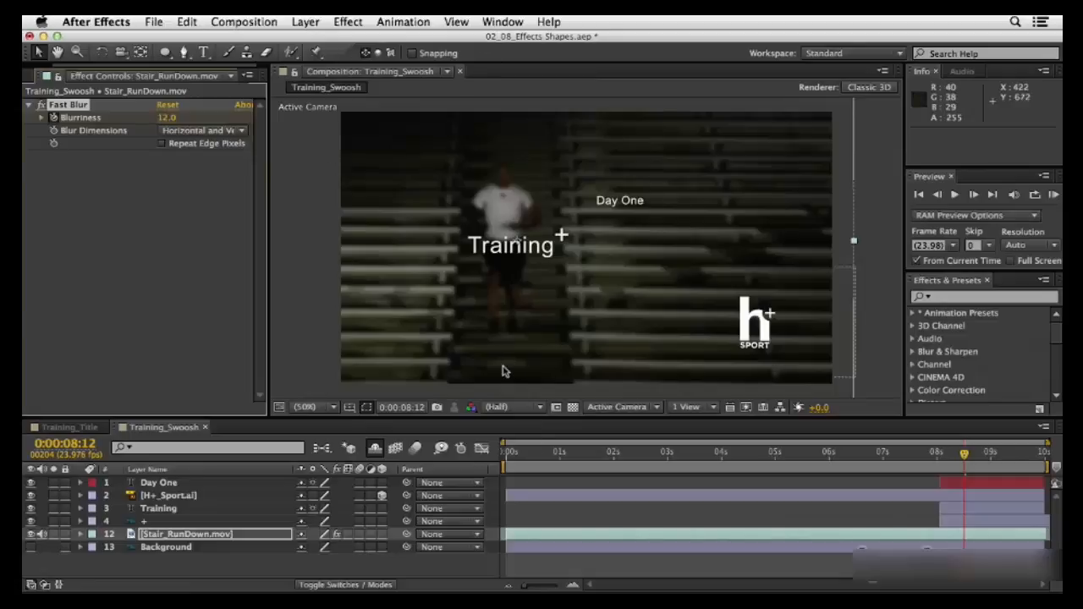
Step: Set a Blurriness keyframe of 0 on the Stair_RunDown.mov layer at the Training layer's in point, 0:00:08:01
left_click_drag(965, 457, 946, 473)
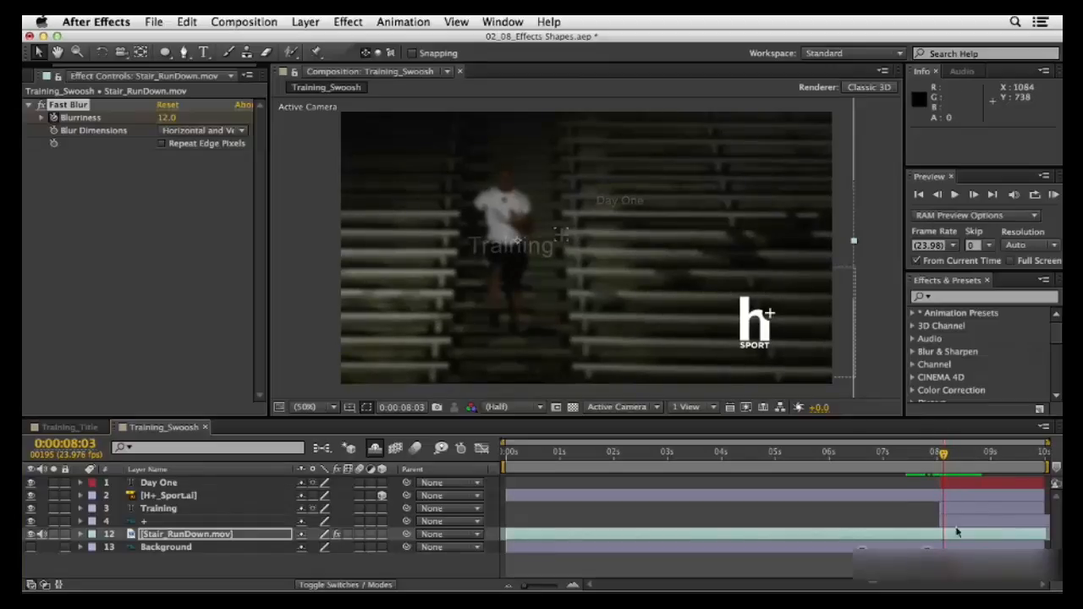
left_click(151, 508)
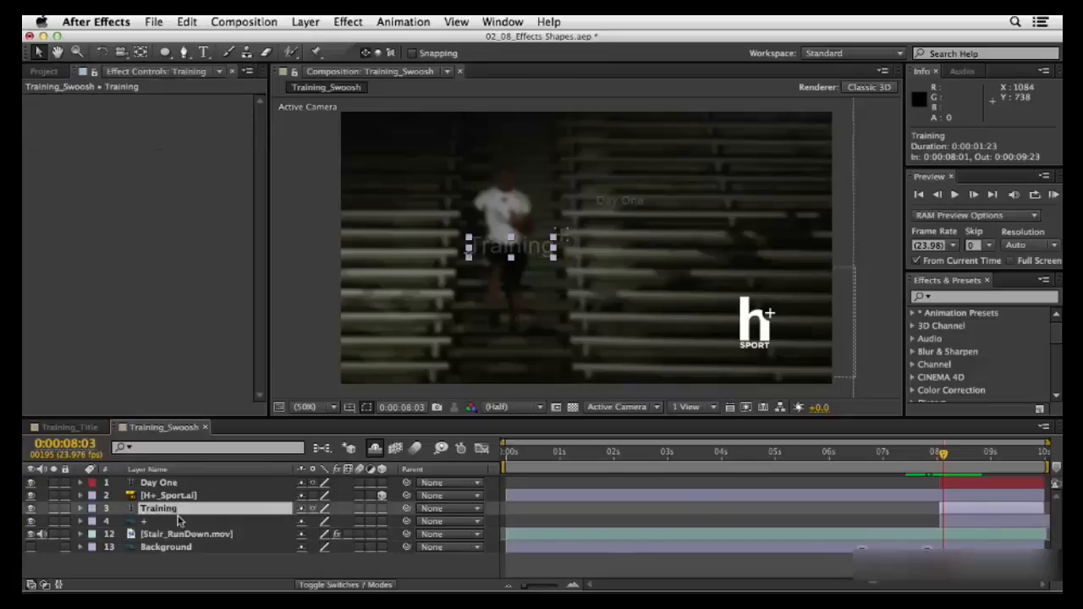
key("i")
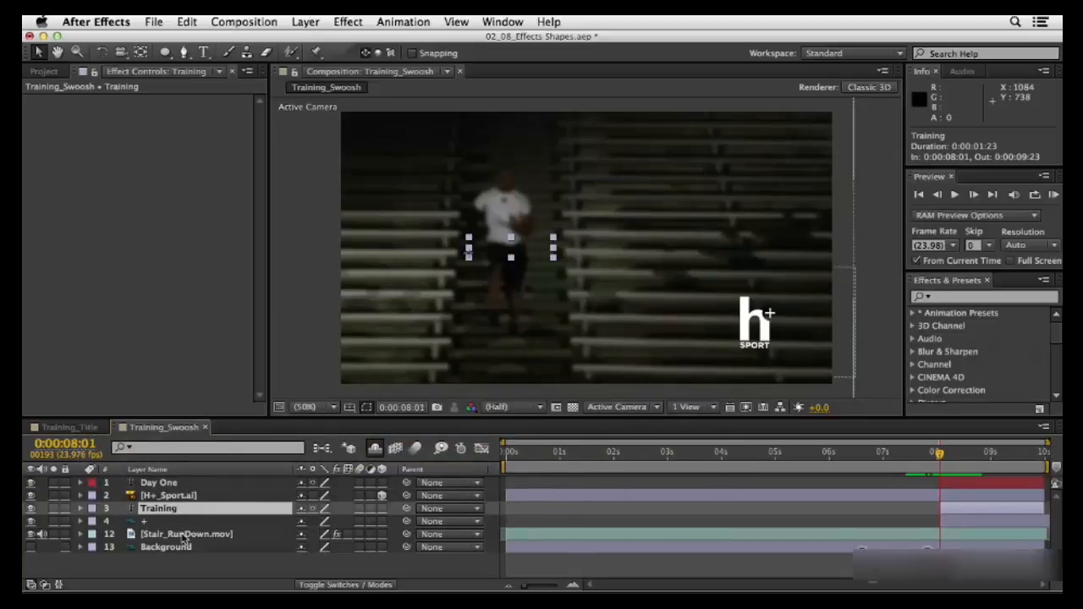
left_click(183, 535)
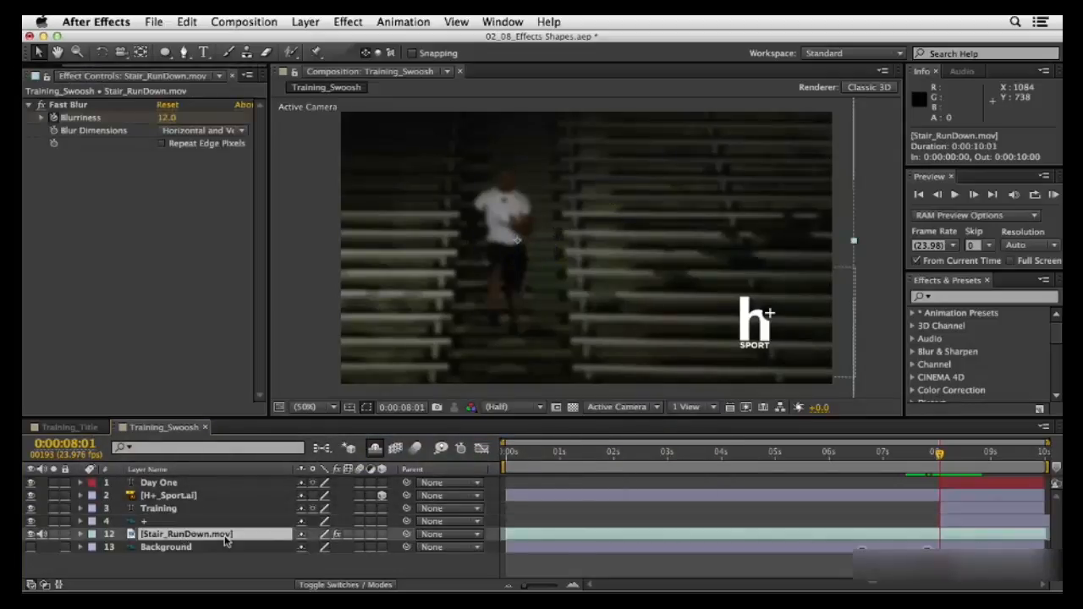
left_click(168, 118)
type("0")
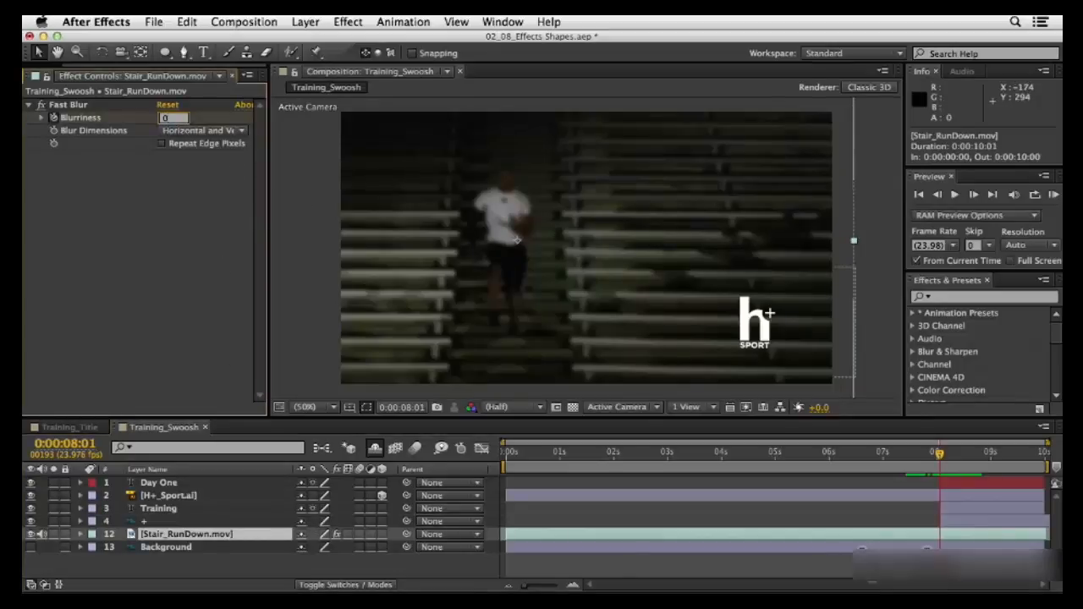
key("Return")
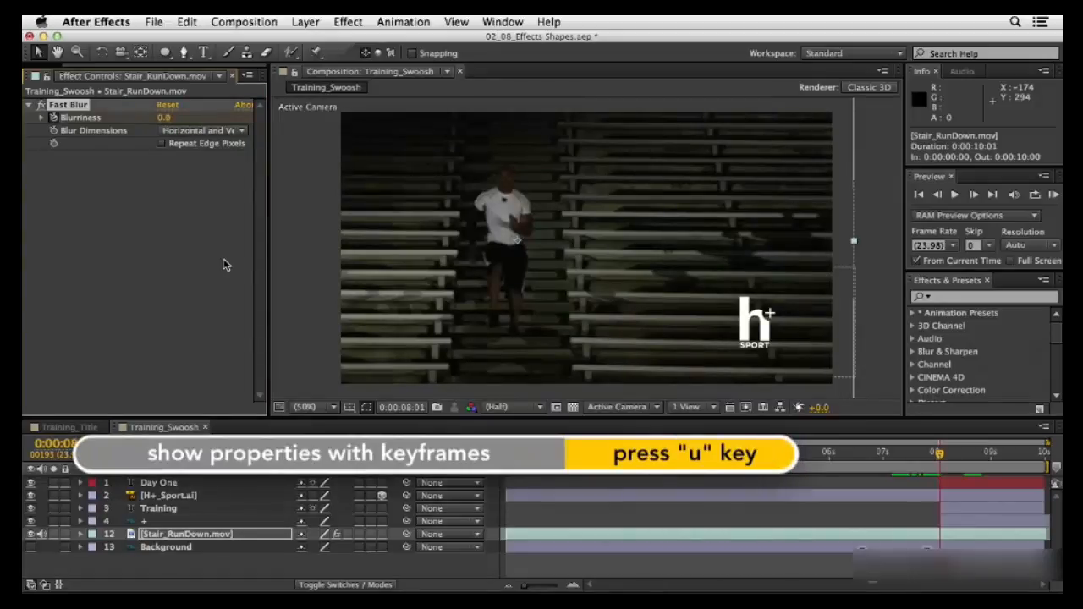
Step: Reveal the keyframed properties of the Stair_RunDown.mov layer and scrub the timeline to check the blur animation
key("u")
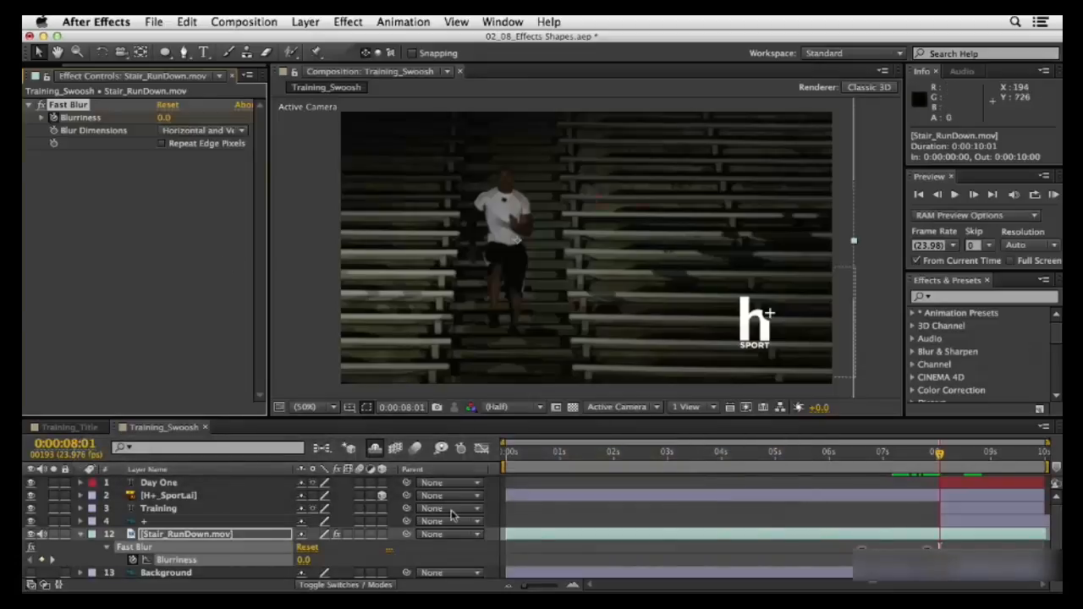
left_click_drag(938, 457, 992, 479)
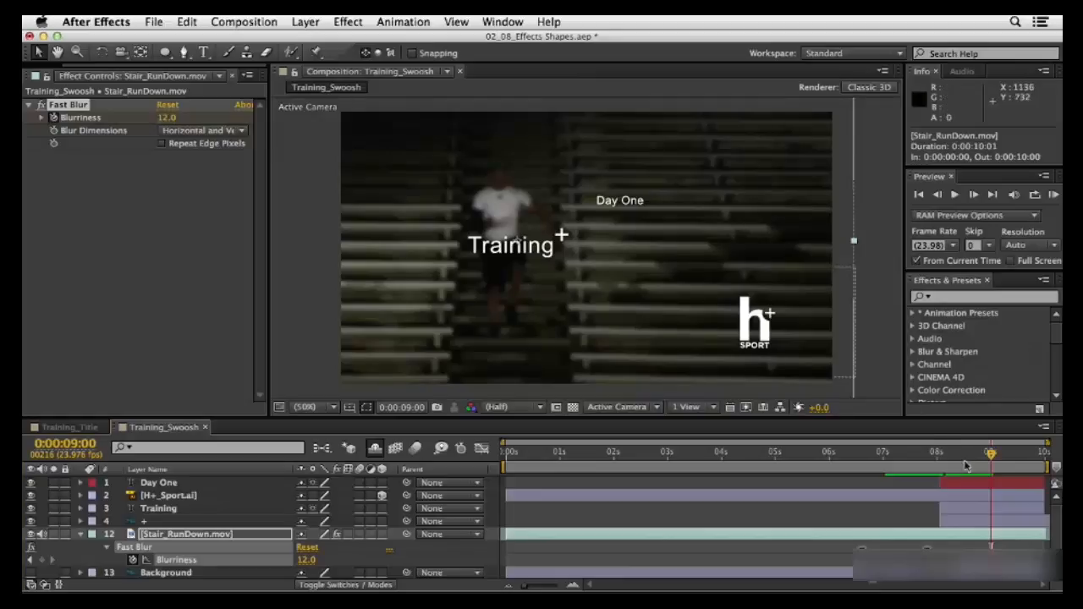
left_click_drag(991, 455, 849, 455)
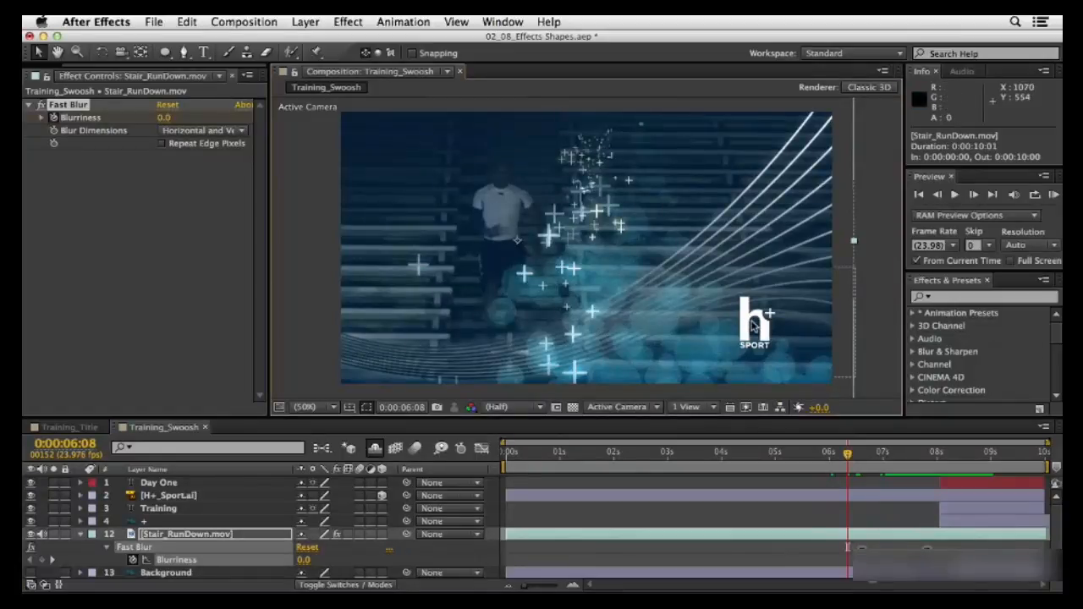
Step: Reduce the opacity of the H+_Sport.ai logo layer to 35%
left_click(147, 497)
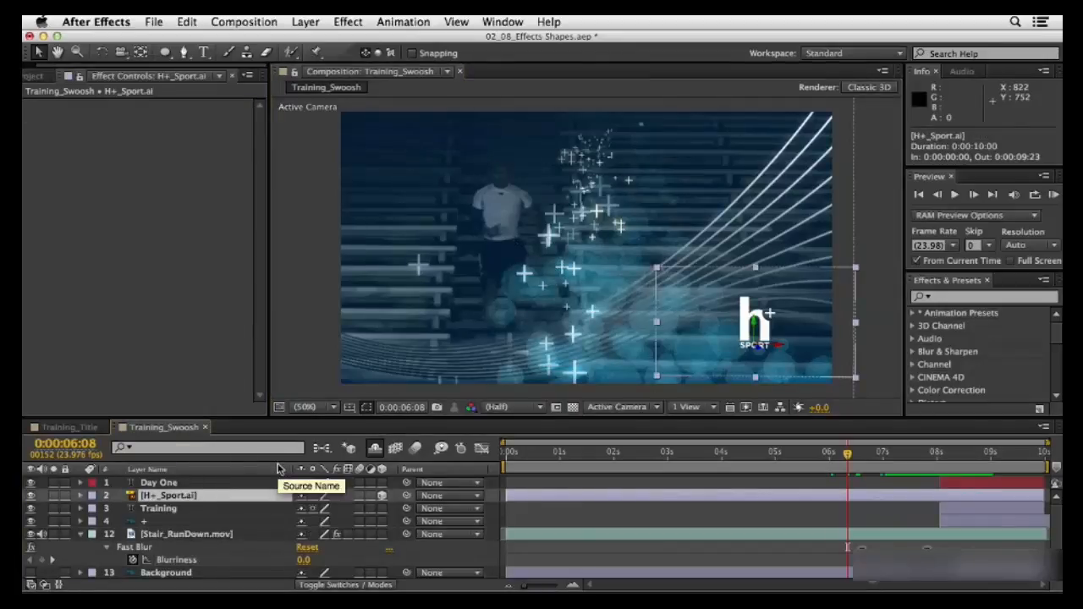
key("t")
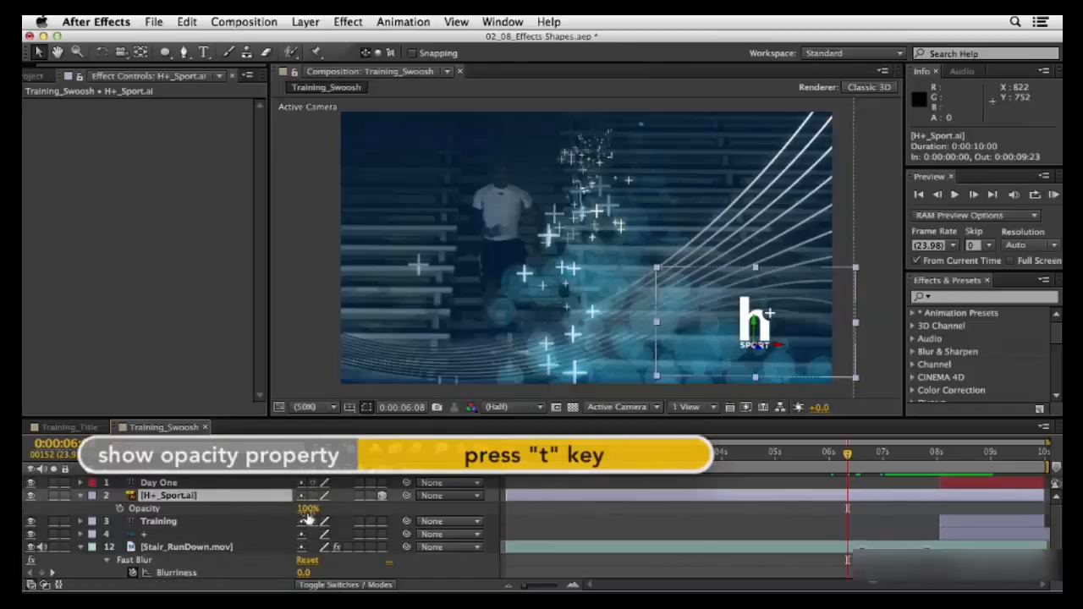
left_click_drag(307, 514, 261, 518)
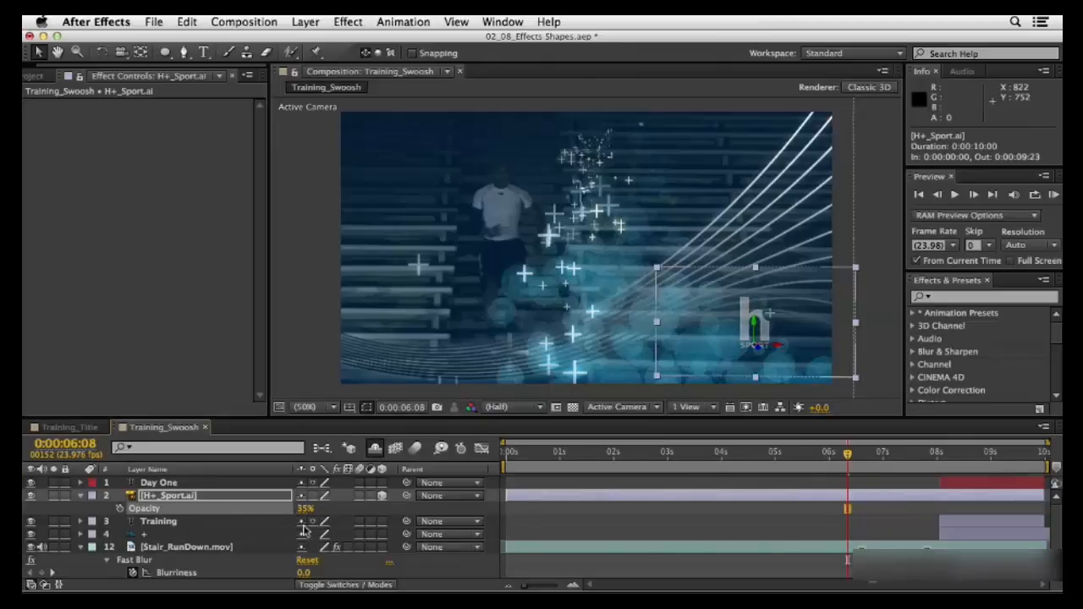
left_click(810, 519)
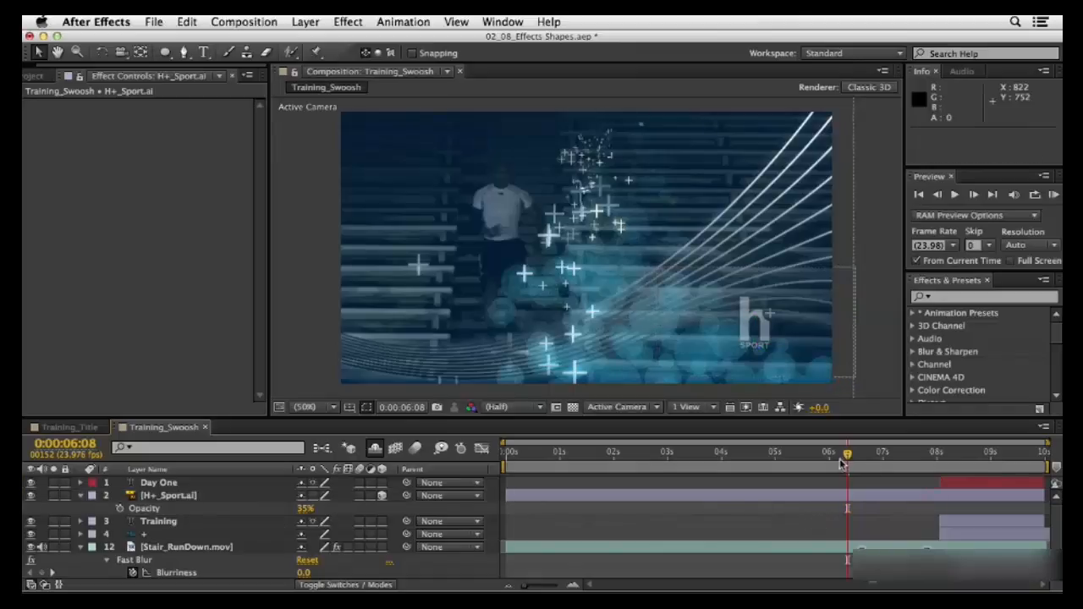
Step: At 0:00:08:19, draw an ellipse shape about 388 by 167 px over the Training title on a new shape layer
left_click_drag(848, 458, 978, 468)
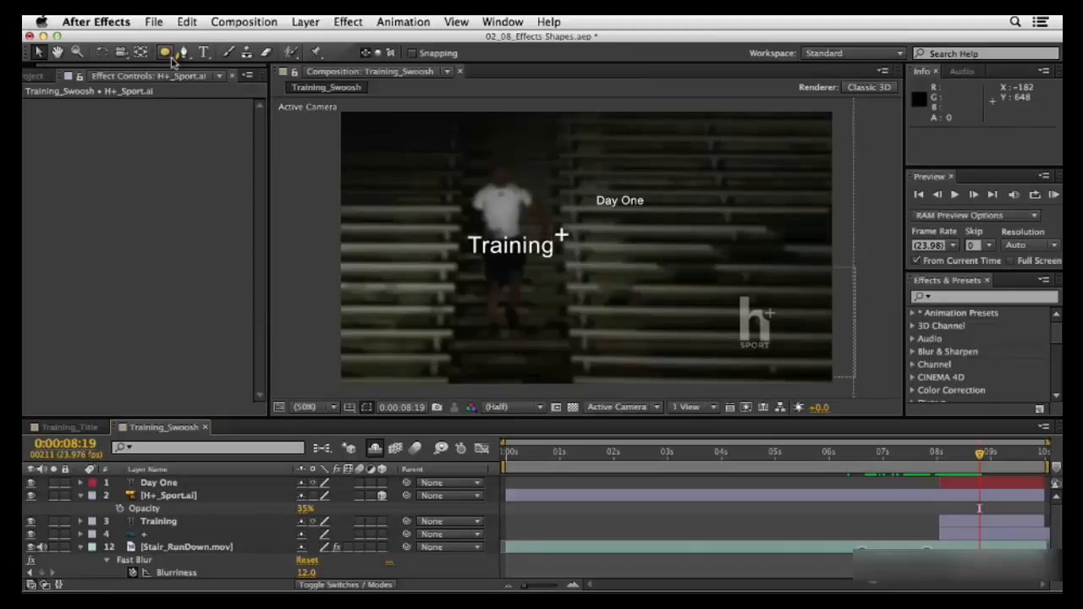
mouse_move(165, 53)
left_mouse_down()
mouse_move(244, 88)
mouse_move(211, 92)
mouse_move(271, 93)
mouse_move(222, 53)
left_mouse_up()
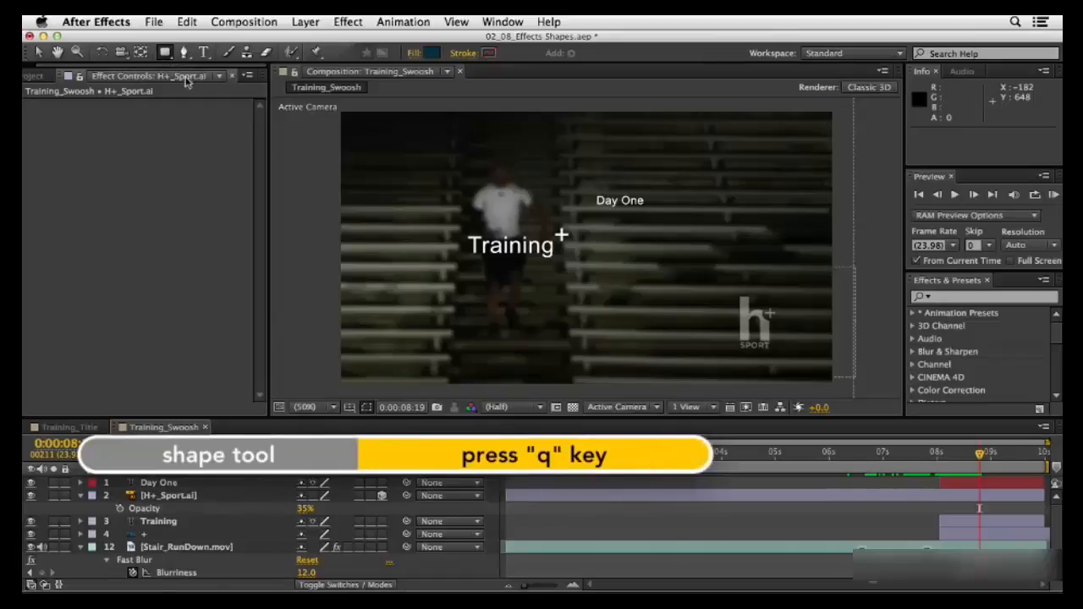
key("q")
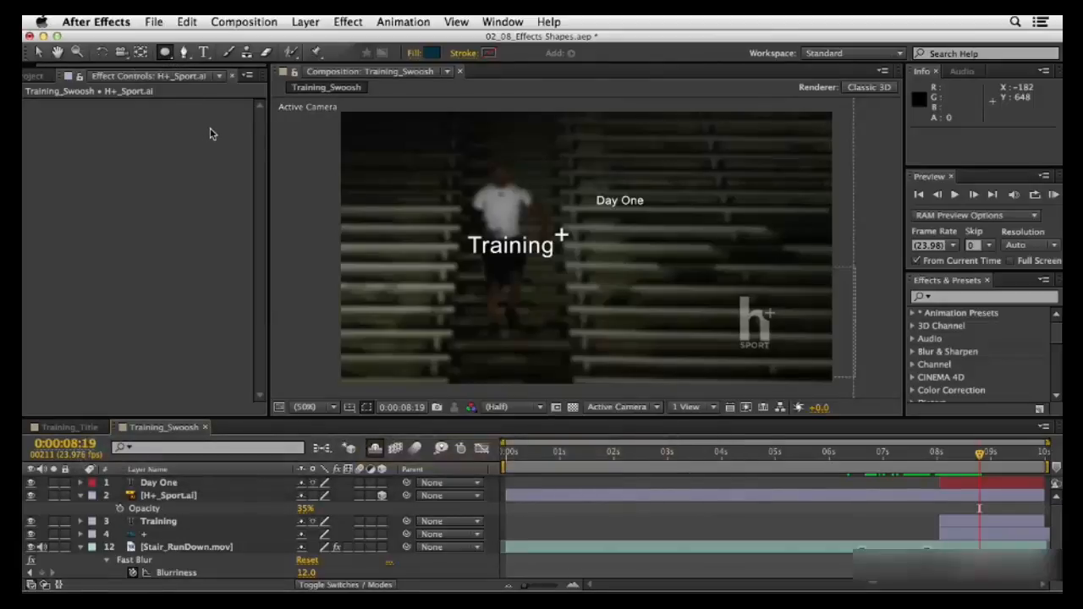
mouse_move(455, 223)
left_mouse_down()
mouse_move(442, 211)
mouse_move(491, 249)
mouse_move(594, 275)
left_mouse_up()
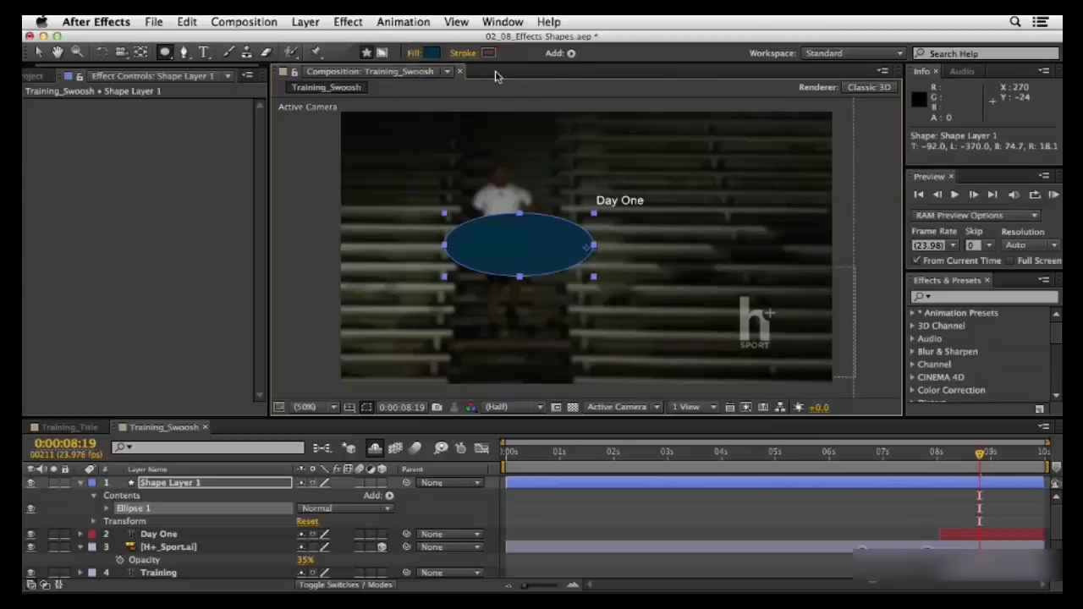
Step: Change the ellipse's fill to a richer blue with 100% saturation and 33% brightness, shifting its hue slightly
left_click(432, 54)
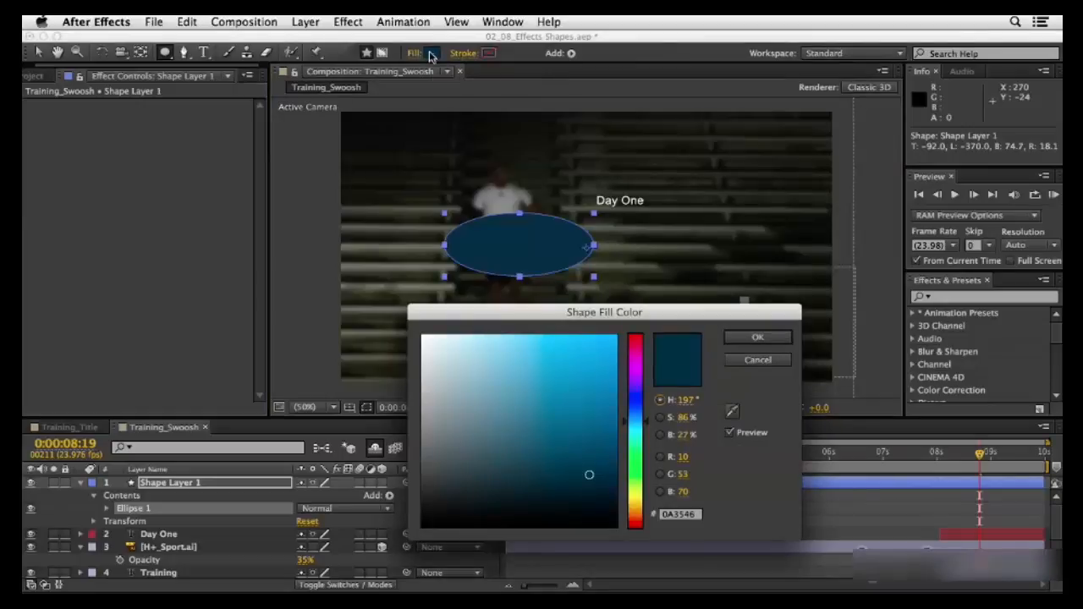
mouse_move(566, 445)
left_mouse_down()
mouse_move(412, 441)
mouse_move(469, 401)
mouse_move(626, 398)
mouse_move(632, 478)
mouse_move(632, 464)
left_mouse_up()
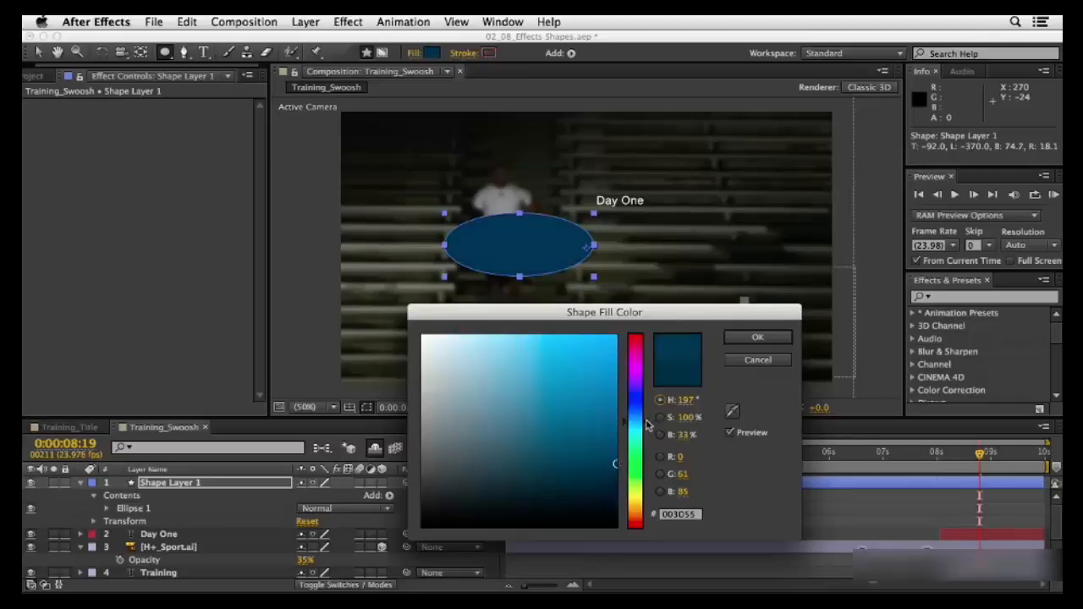
mouse_move(648, 426)
left_mouse_down()
mouse_move(647, 444)
mouse_move(648, 424)
left_mouse_up()
left_click(758, 337)
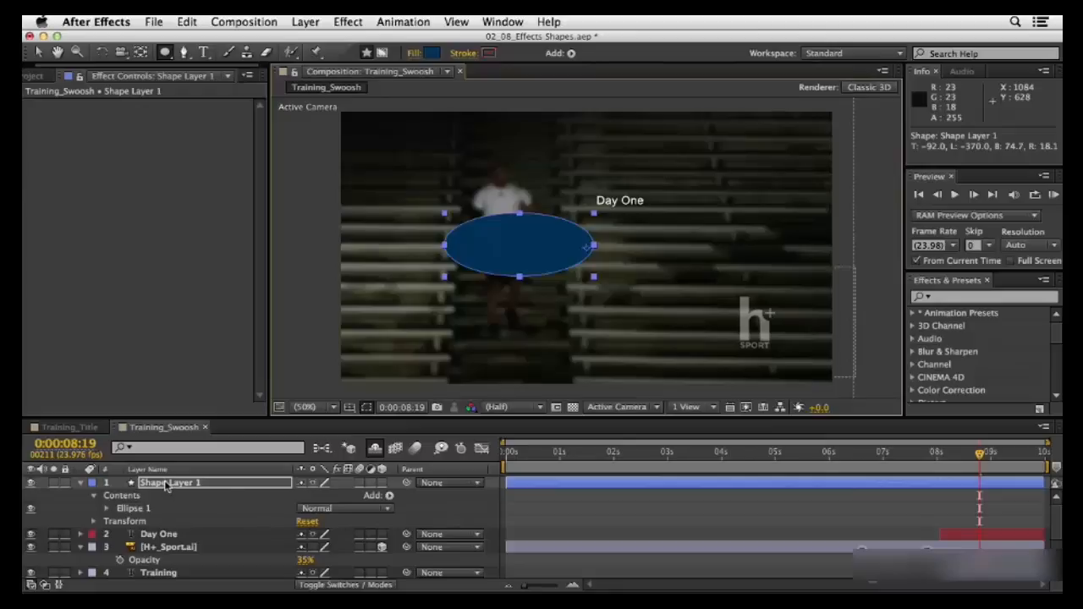
Step: Reorder the layers so Day One, Training and + sit above Shape Layer 1, and hide the layer controls in the composition view
left_click_drag(167, 485, 167, 549)
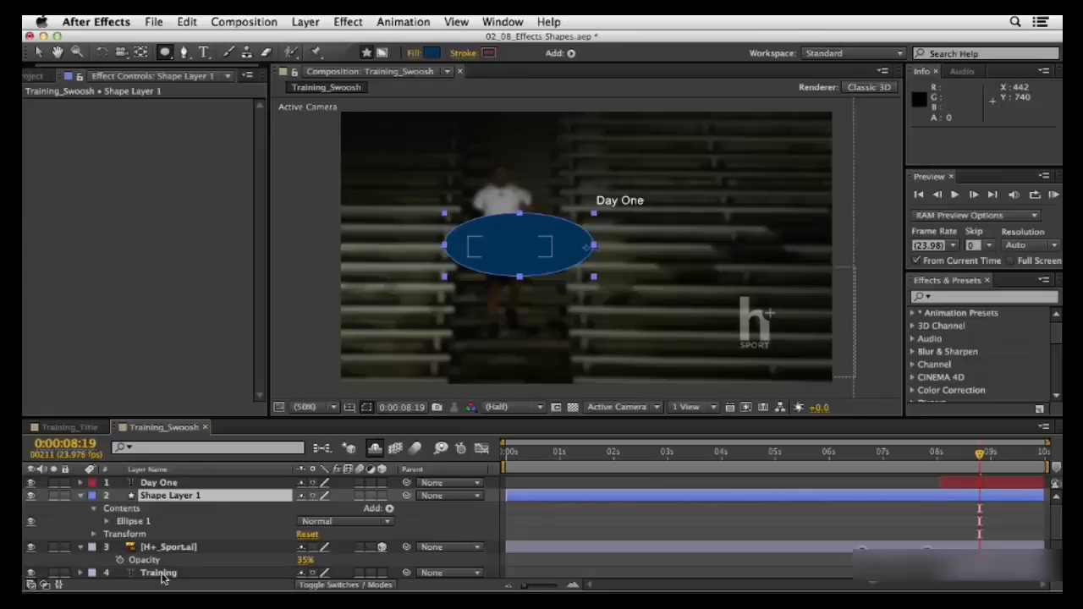
left_click_drag(164, 576, 171, 506)
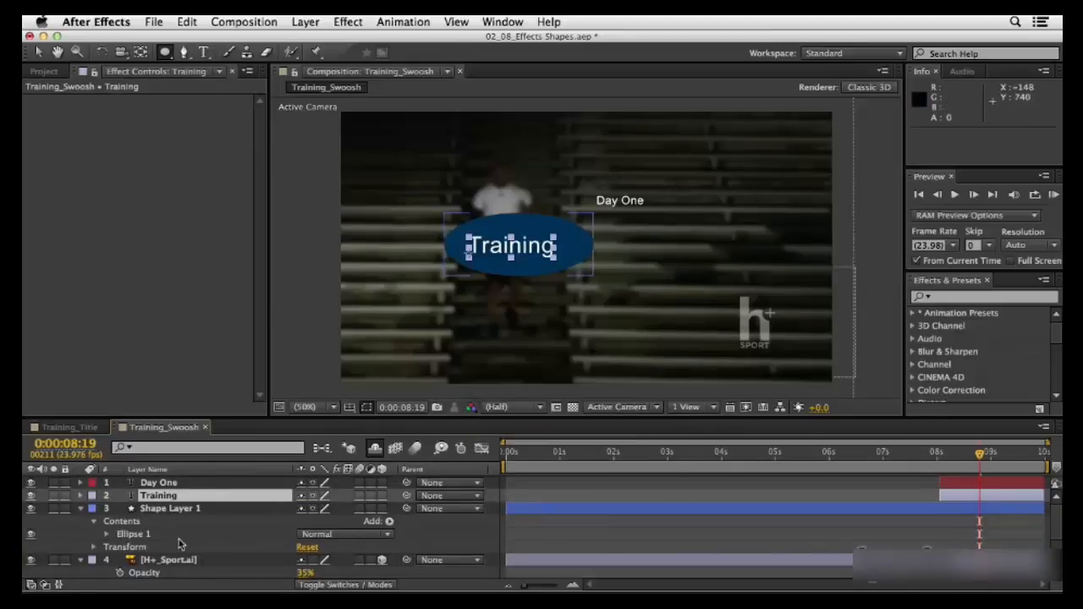
scroll(195, 546, "down", 2)
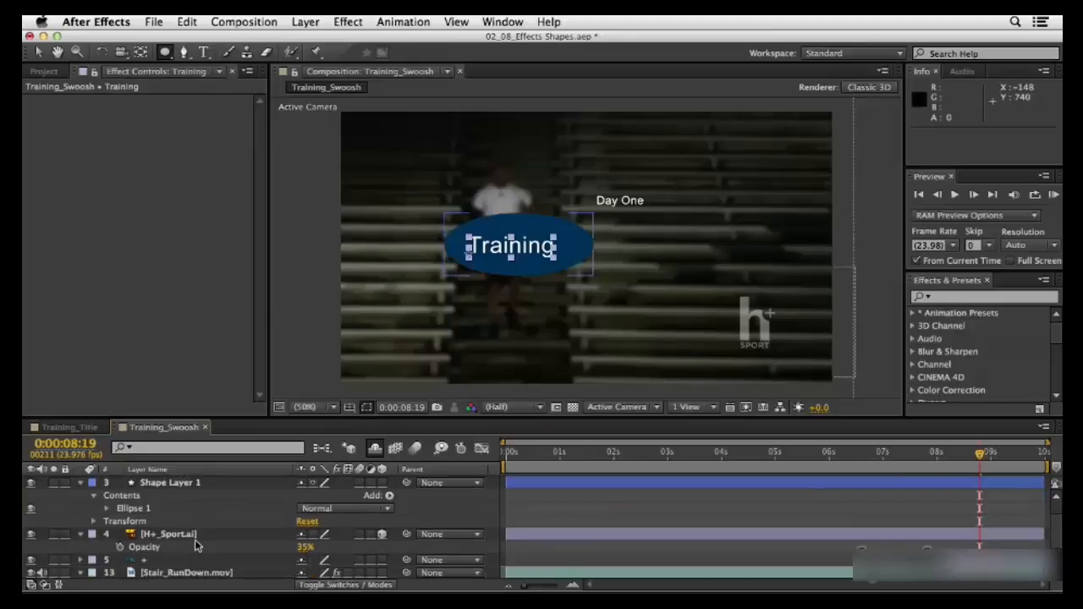
left_click_drag(144, 565, 153, 508)
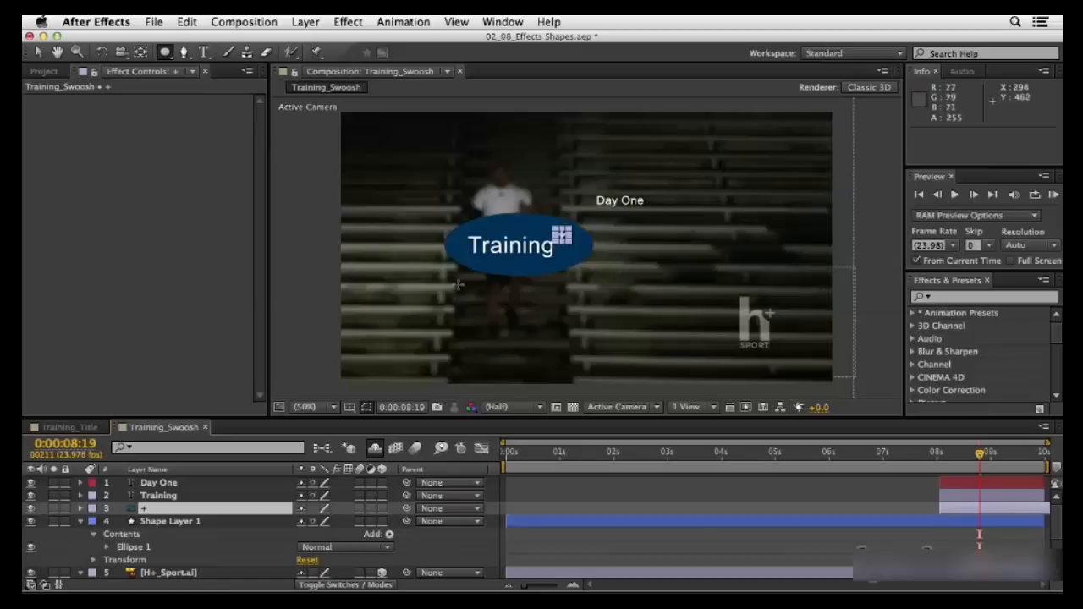
key("shift+super+h")
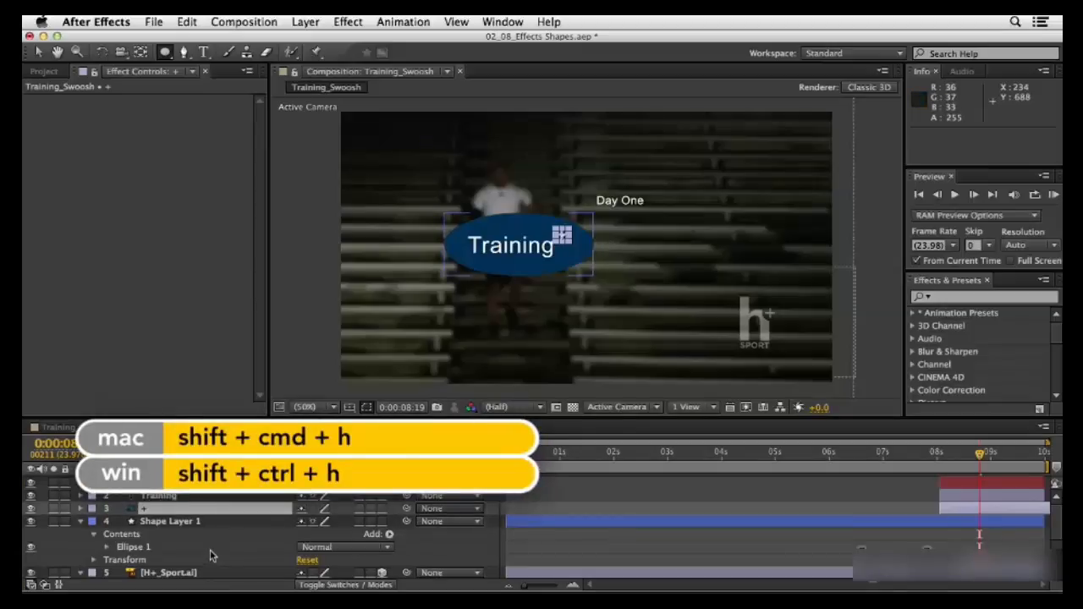
key("shift+super+h")
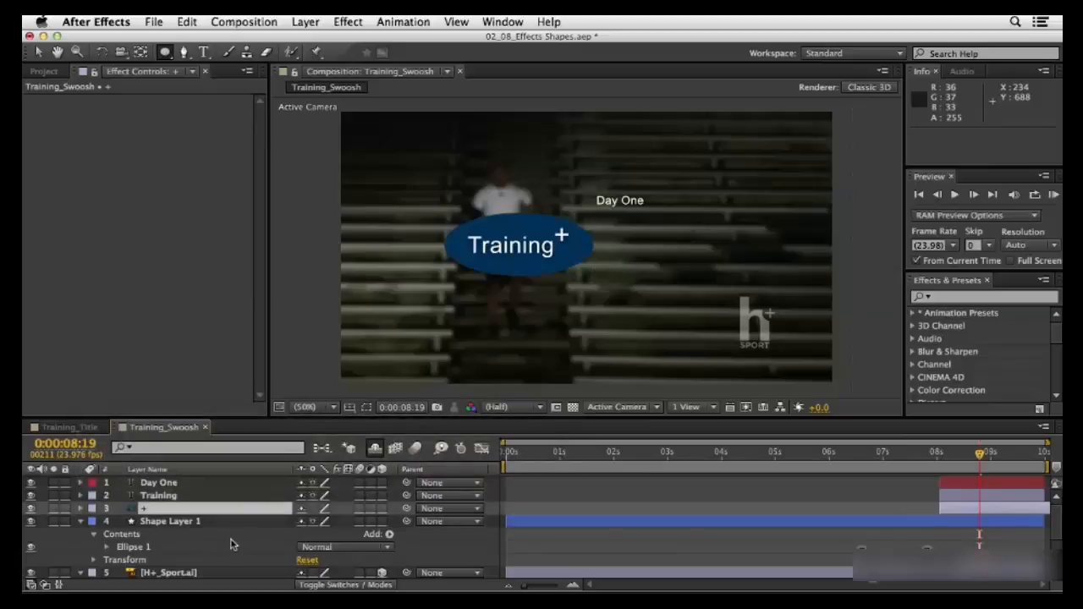
Step: Reduce the opacity of Shape Layer 1 to 35%
left_click(167, 524)
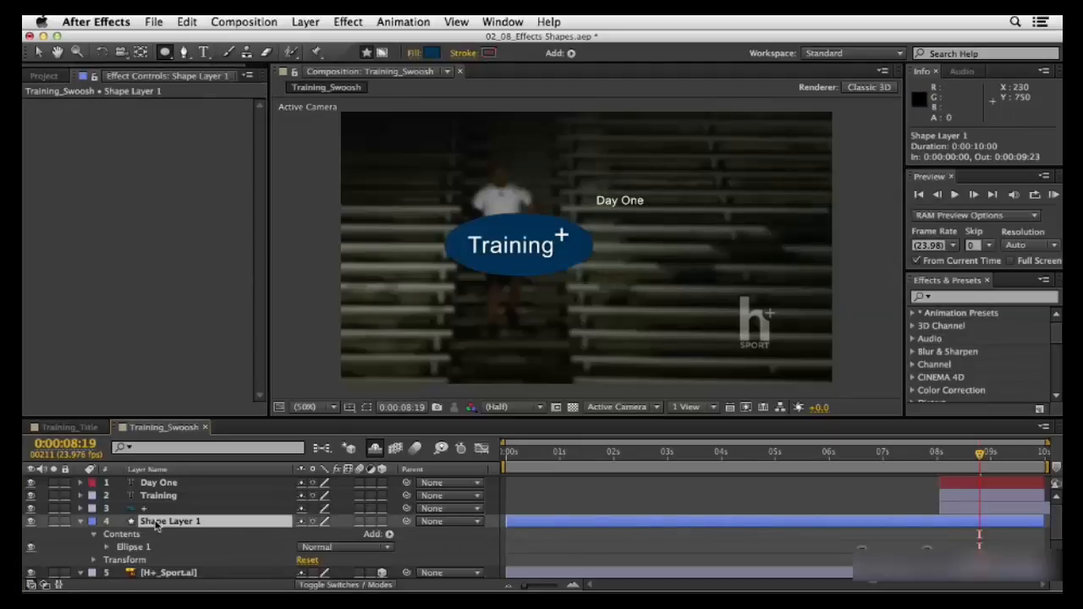
key("t")
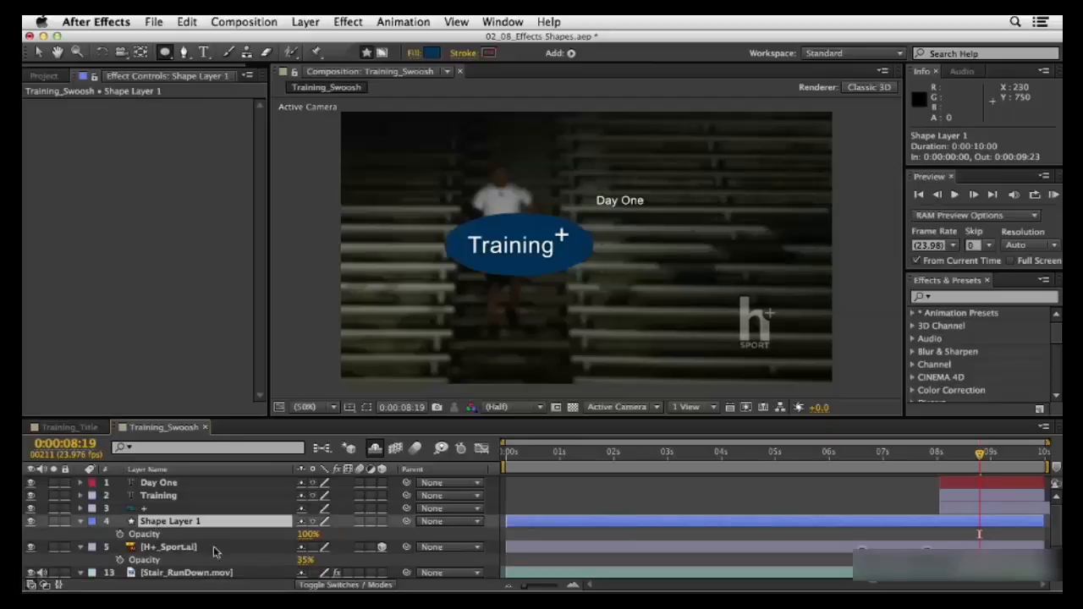
left_click_drag(306, 539, 263, 545)
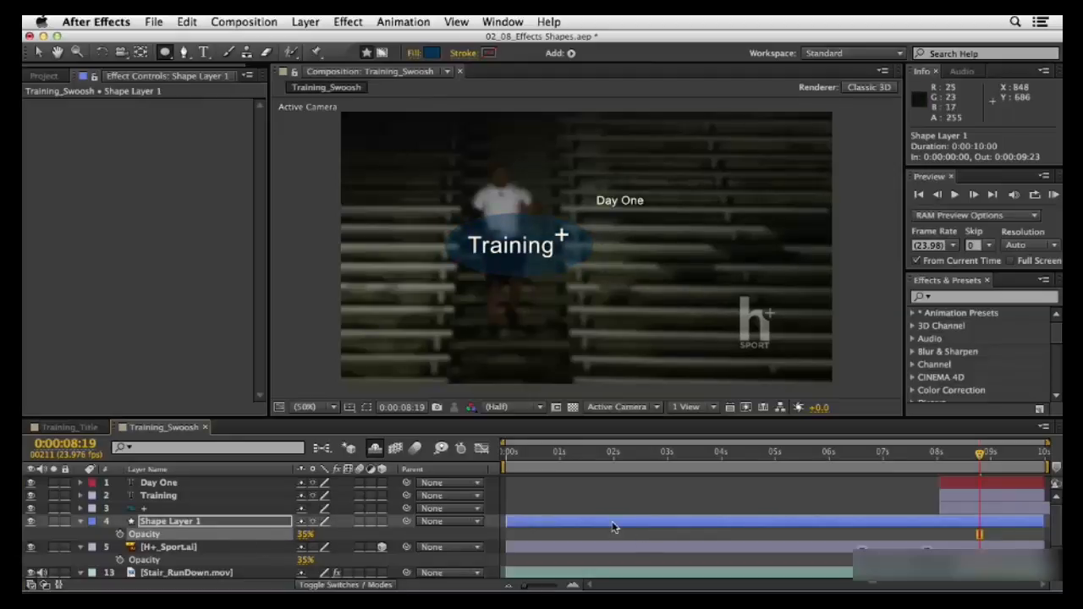
Step: Set an Opacity keyframe of 35% on Shape Layer 1 at the Training layer's second opacity keyframe, 0:00:08:13
left_click(157, 498)
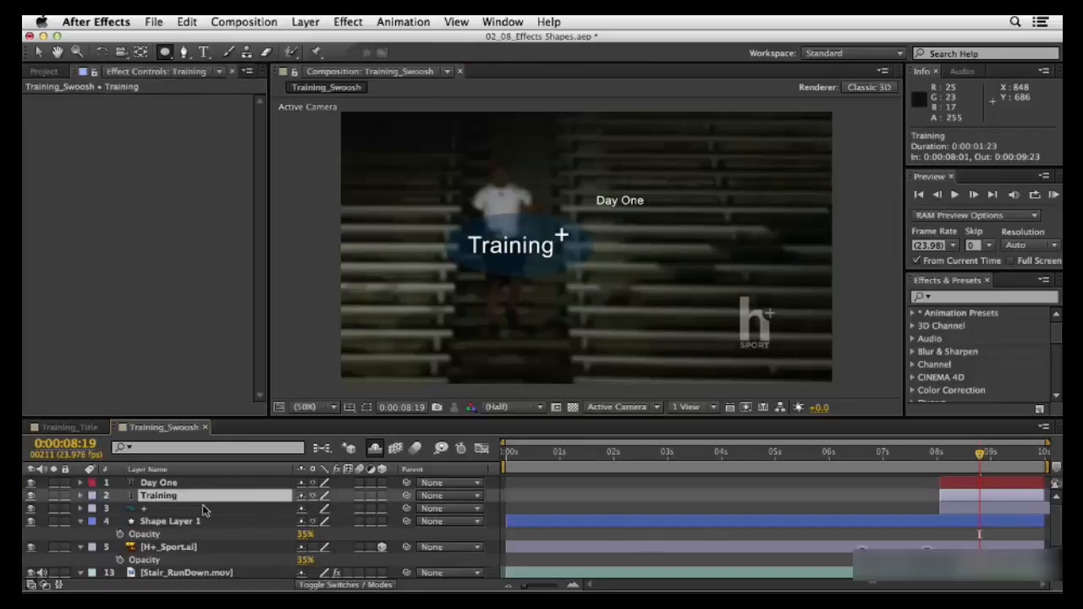
key("t")
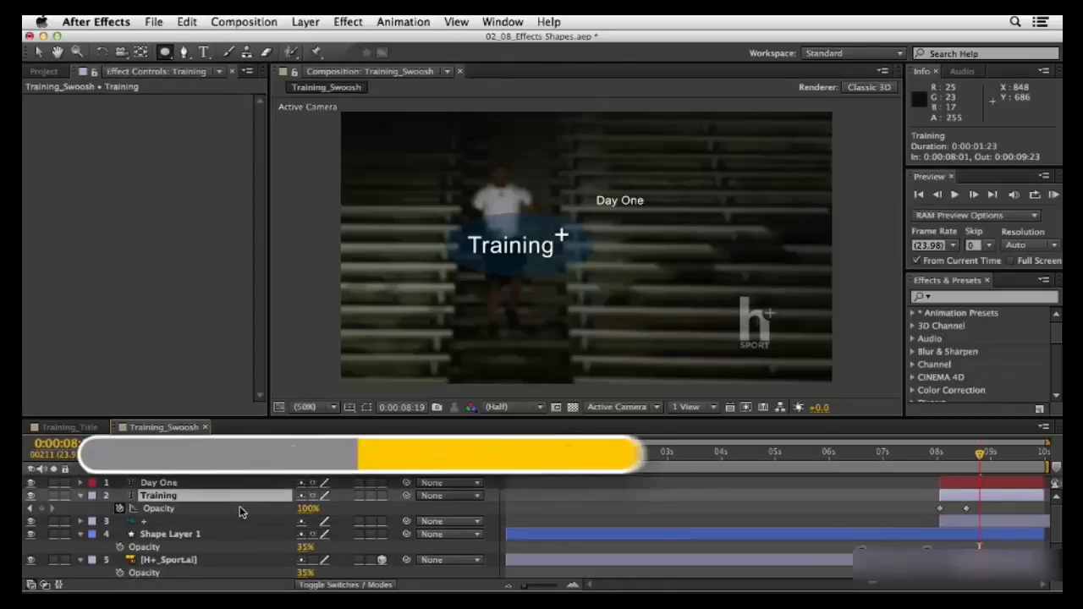
key("j")
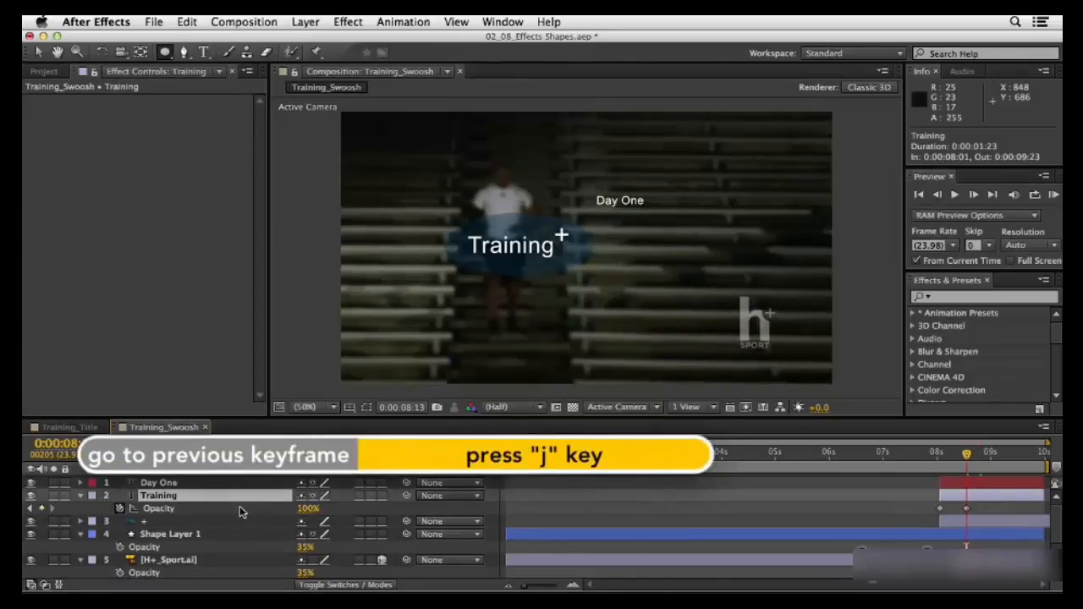
scroll(749, 492, "down", 1)
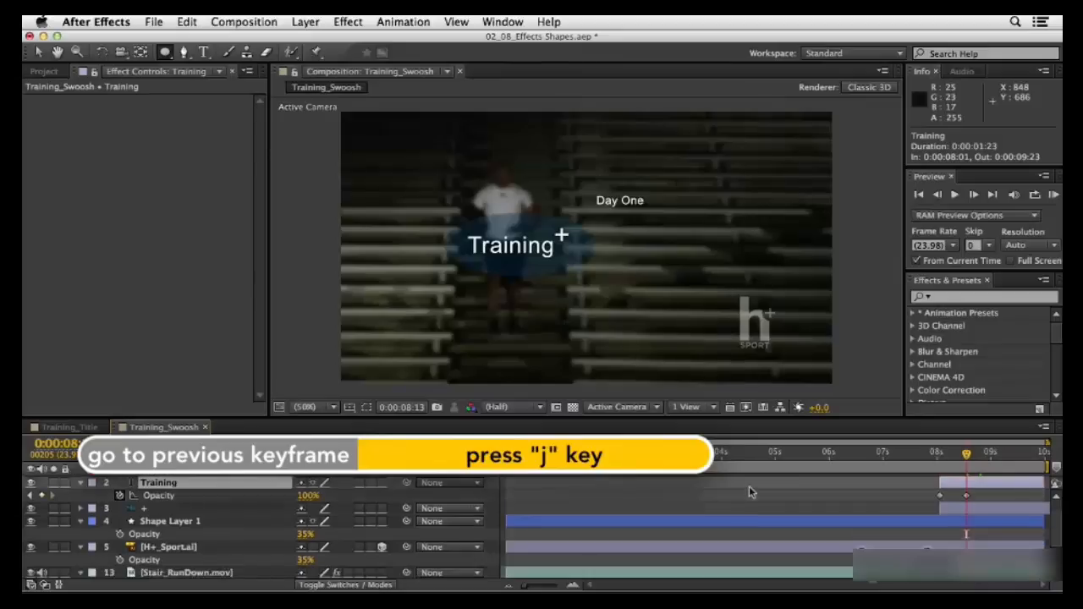
scroll(750, 492, "down", 1)
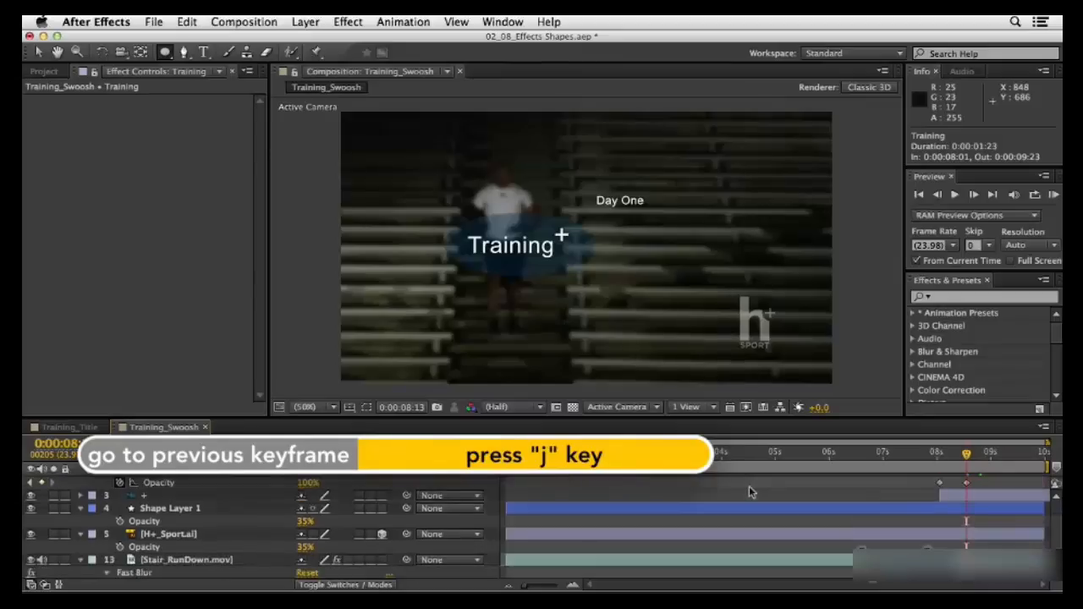
left_click(121, 522)
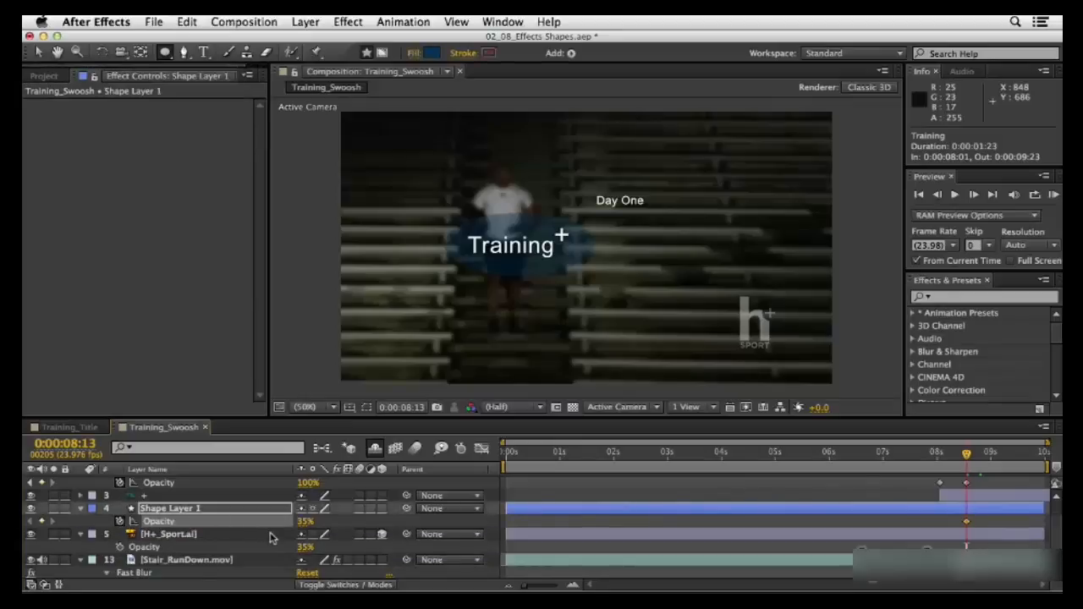
Step: Set a 0% Opacity keyframe on Shape Layer 1 at 0:00:08:01, and step through the keyframes to check the fade-in
key("j")
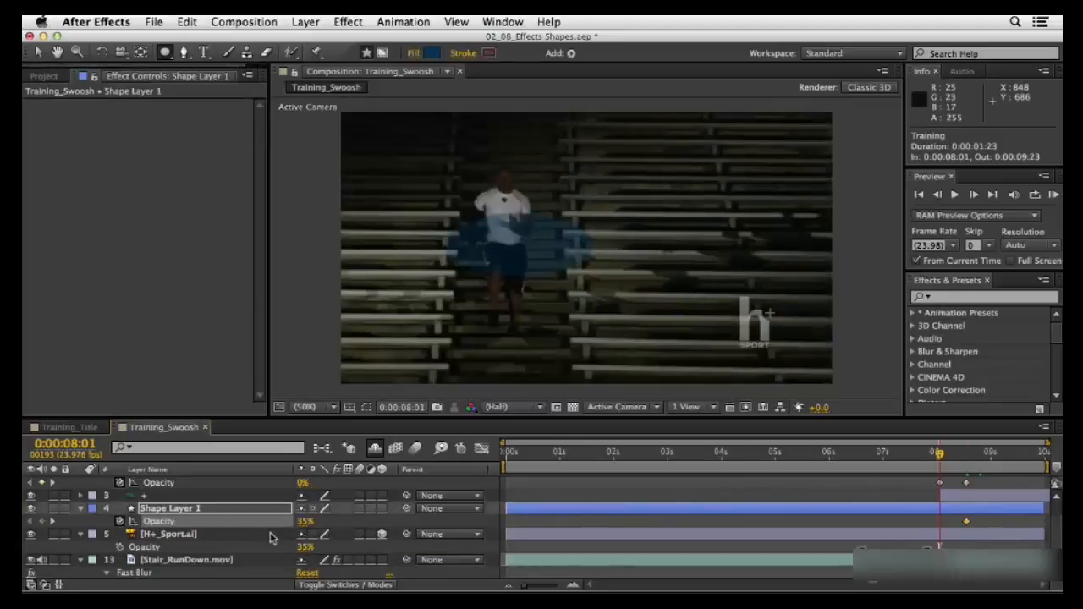
left_click_drag(305, 523, 178, 520)
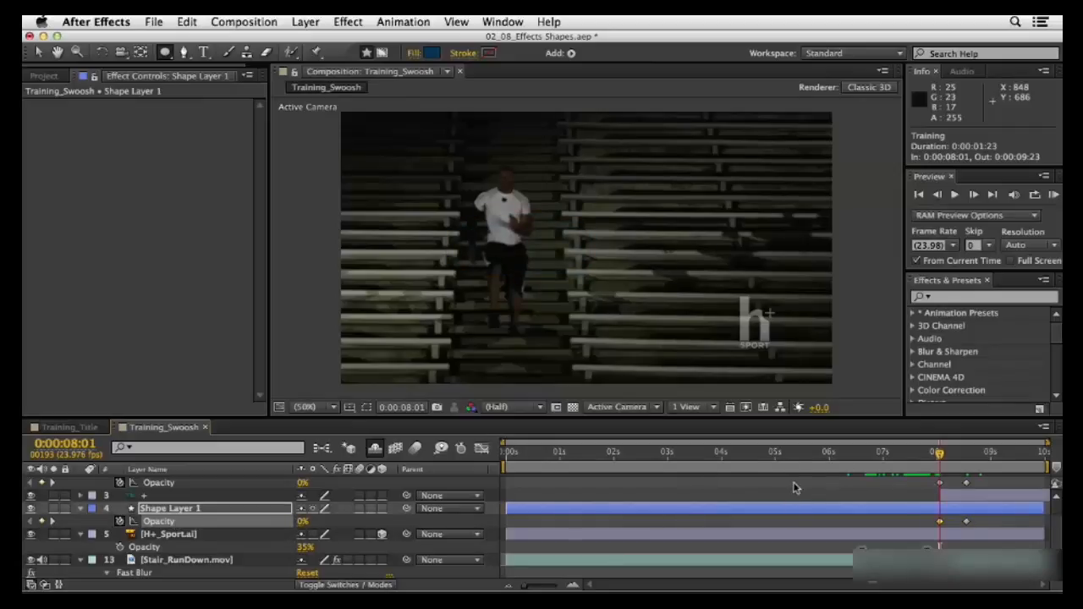
key("k")
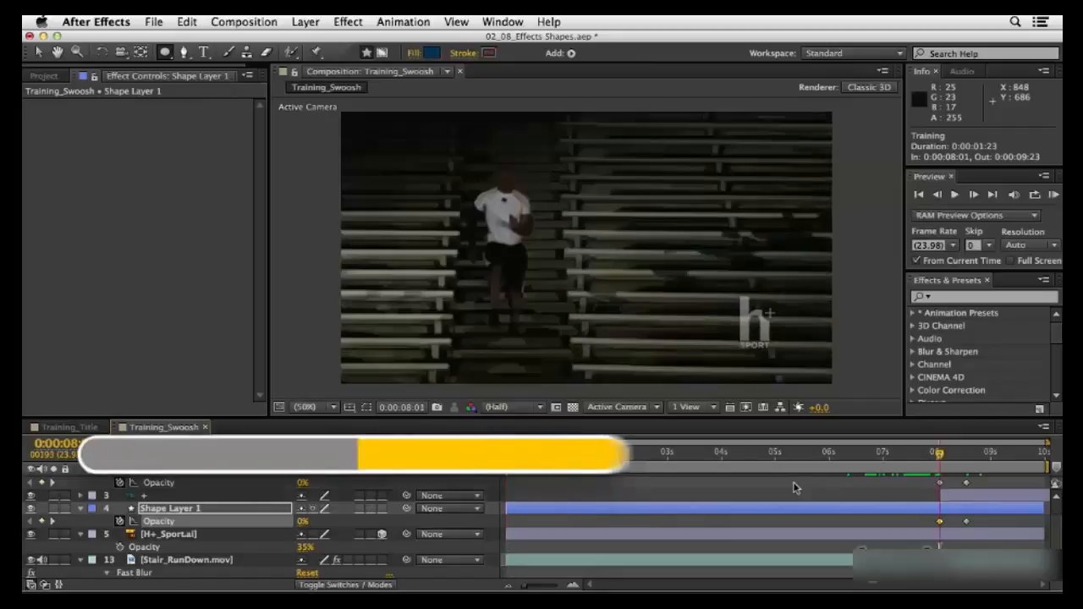
key("Home")
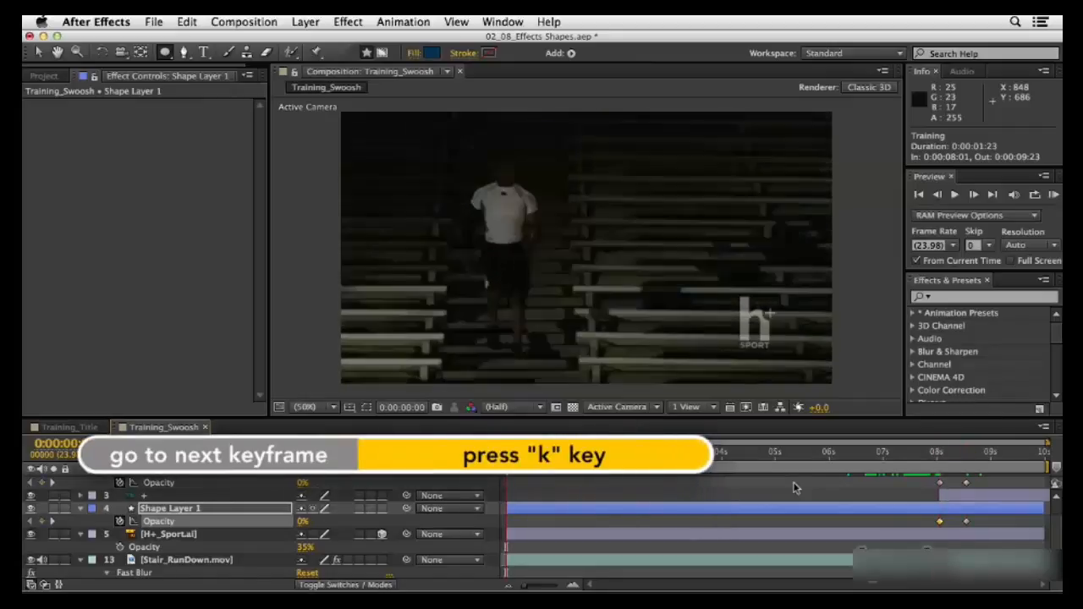
key("k")
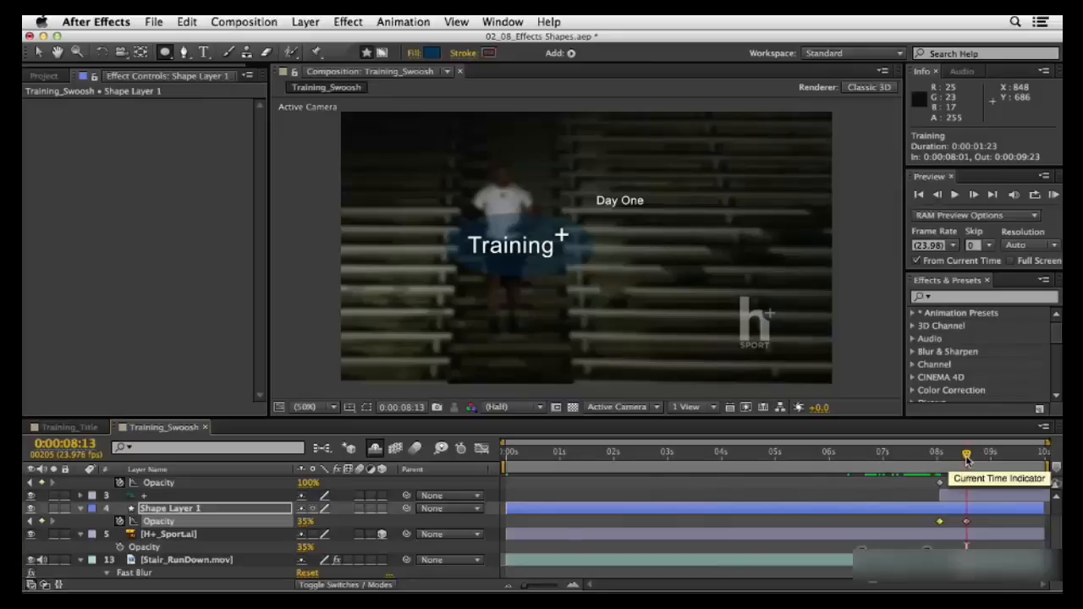
Step: At 0:00:09:05, move the Day One text down beside the ellipse to about 712, 301, and show the layer controls again
left_click_drag(967, 456, 1003, 476)
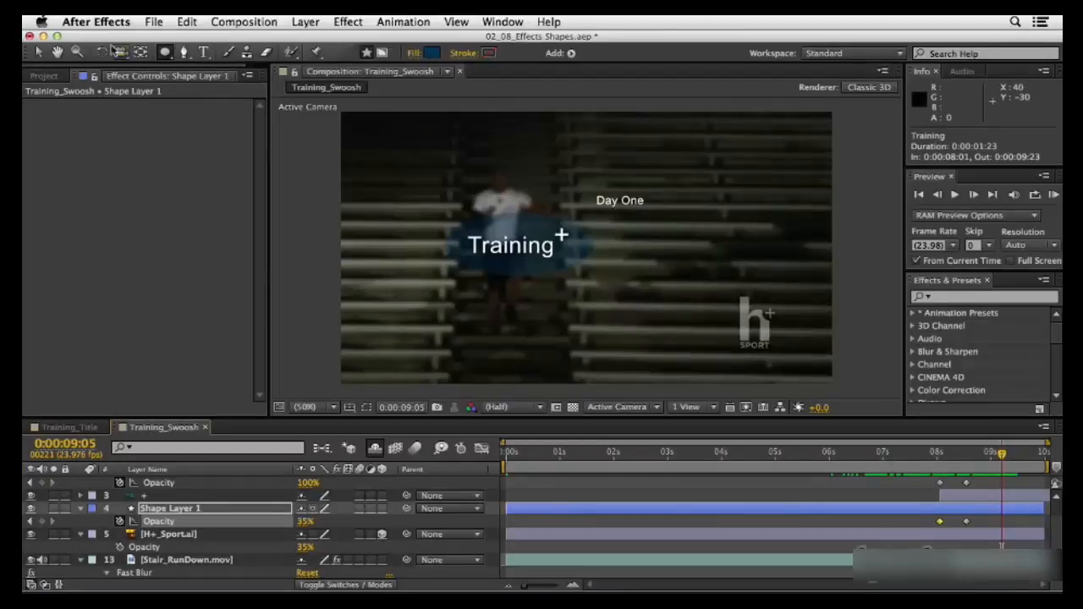
left_click(39, 55)
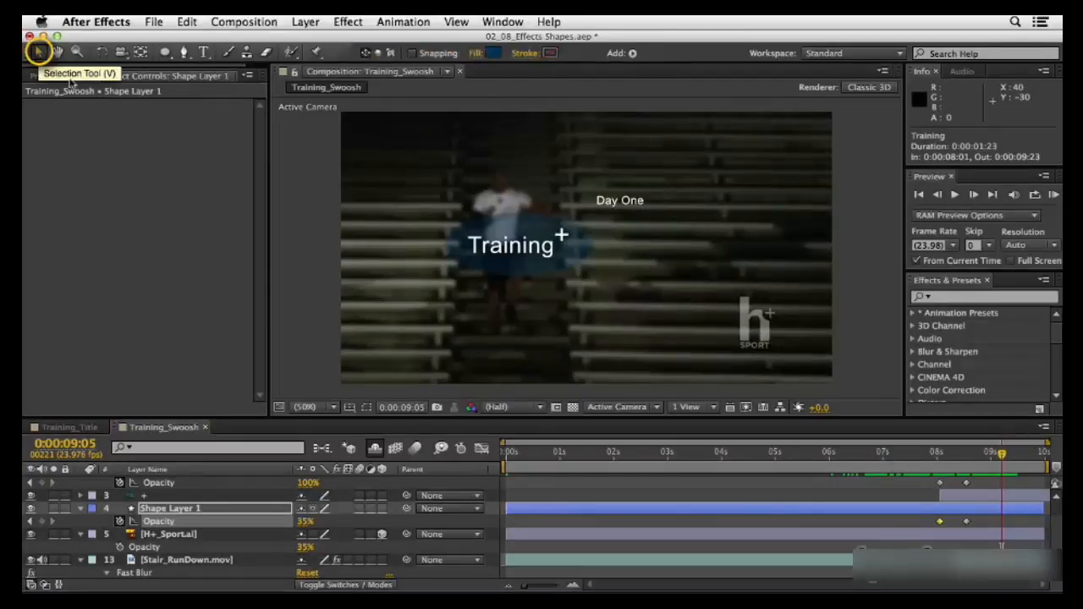
left_click_drag(624, 206, 621, 229)
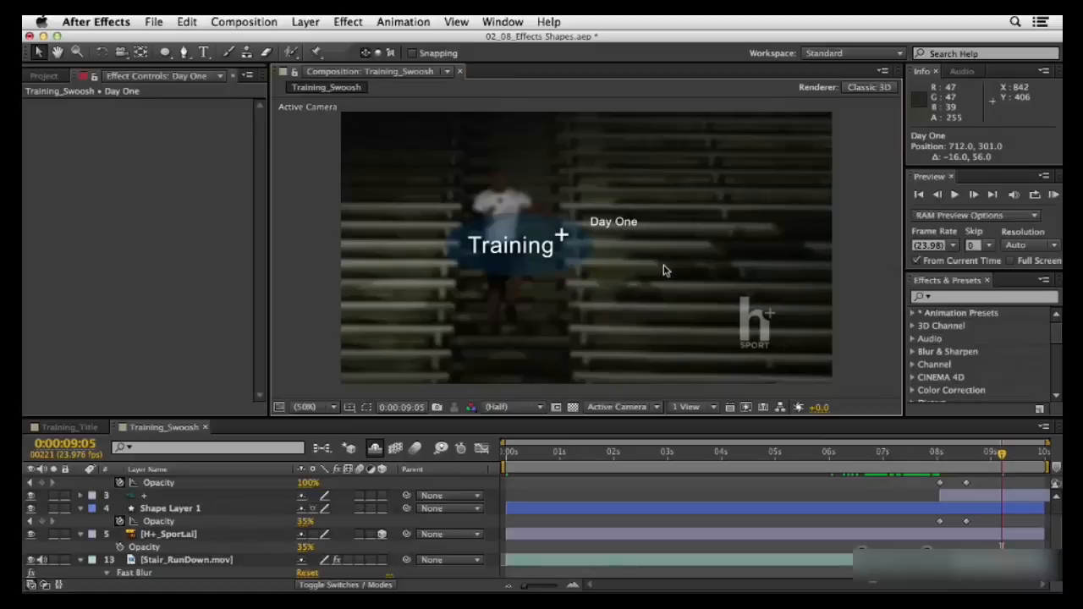
key("super+shift+h")
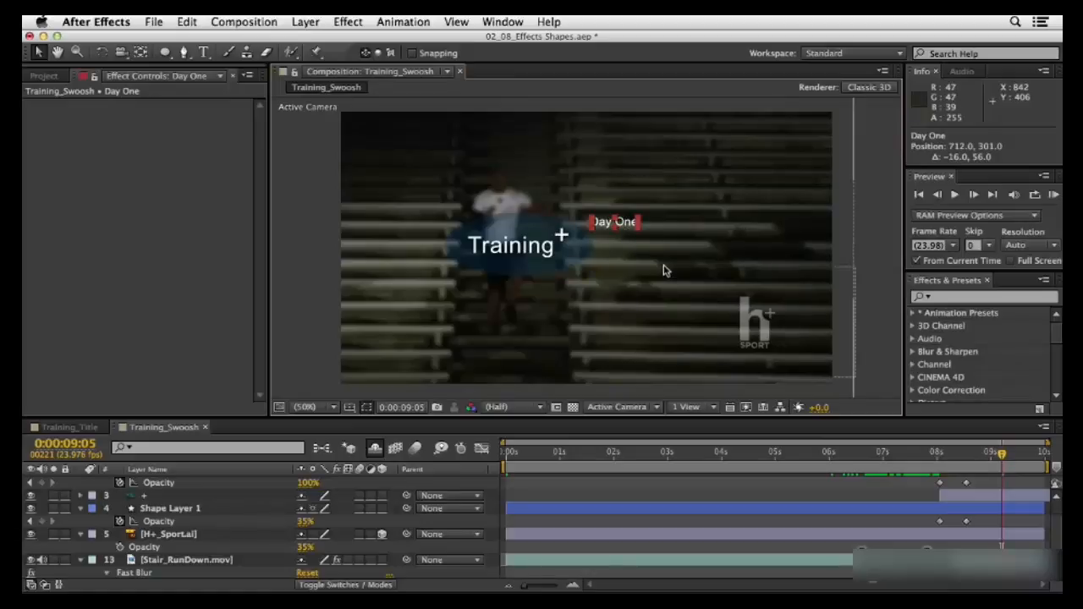